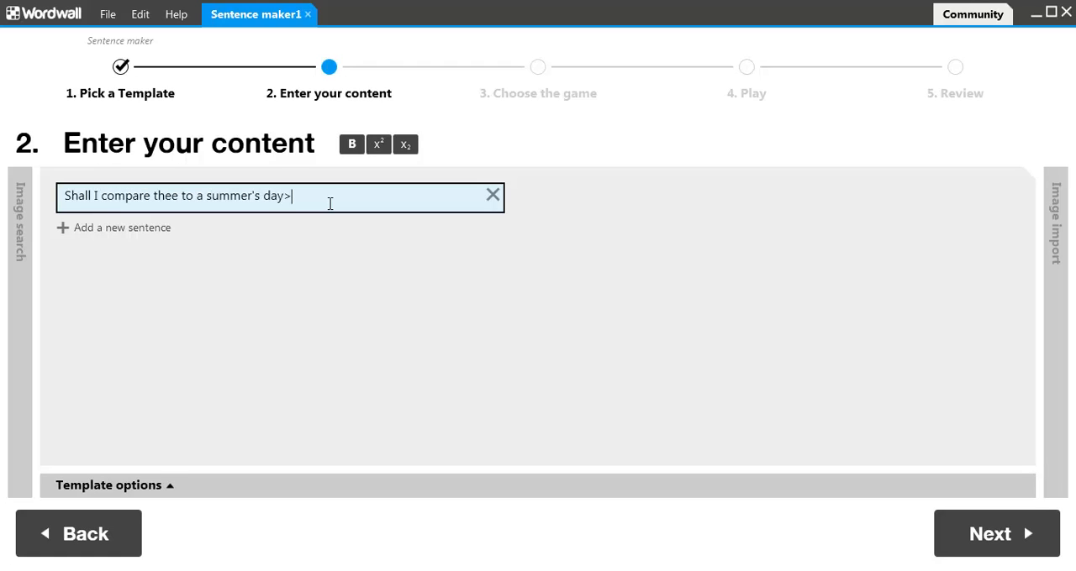
Step: Add the sentence "Thou art more lovely and more temperate" and end the first sentence with a question mark
key(Return)
text(Thou art more lovely and more)
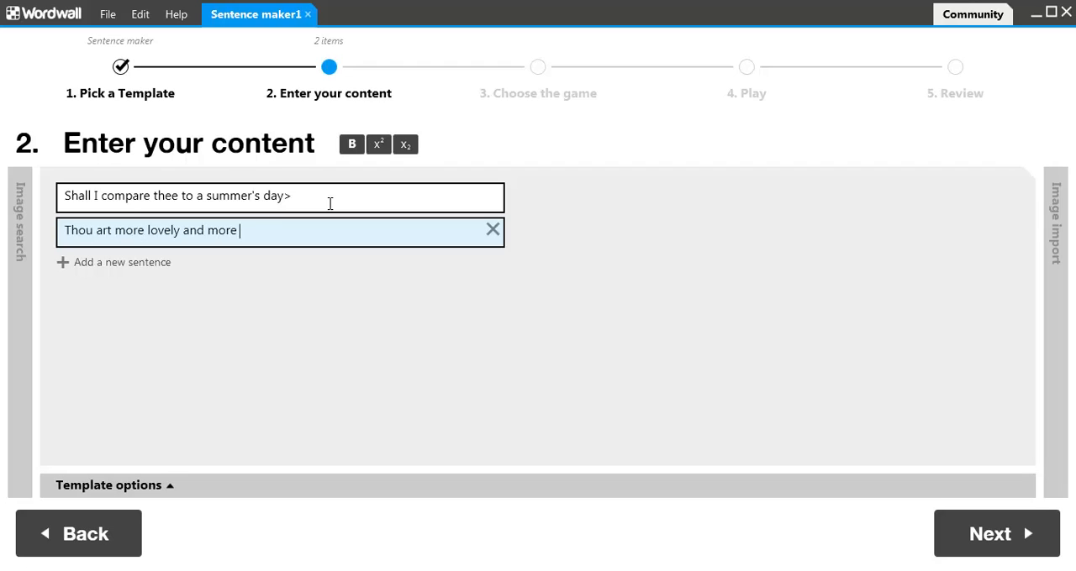
text(ate)
click(329, 204)
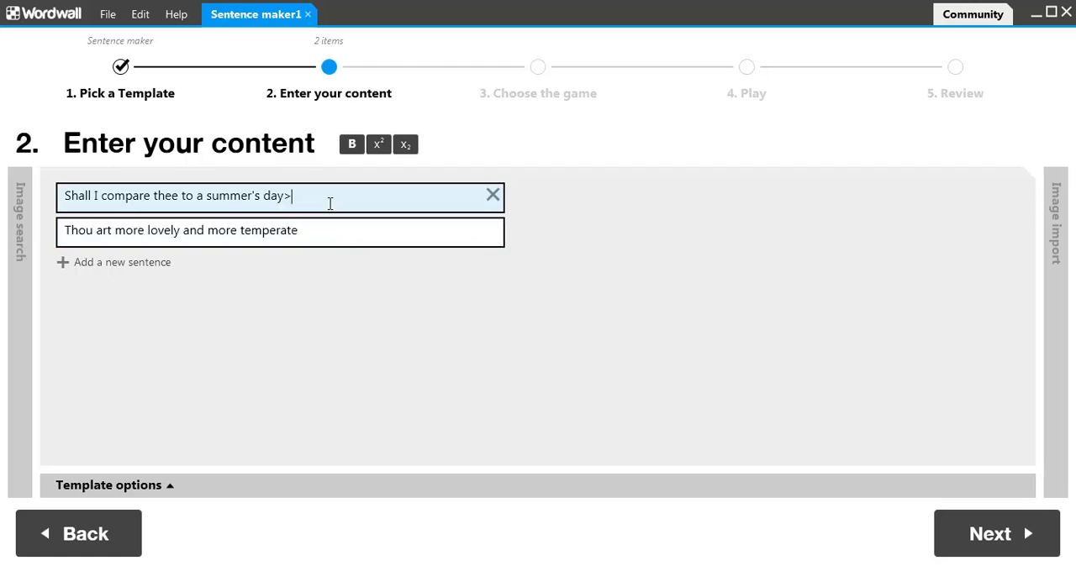
click(334, 230)
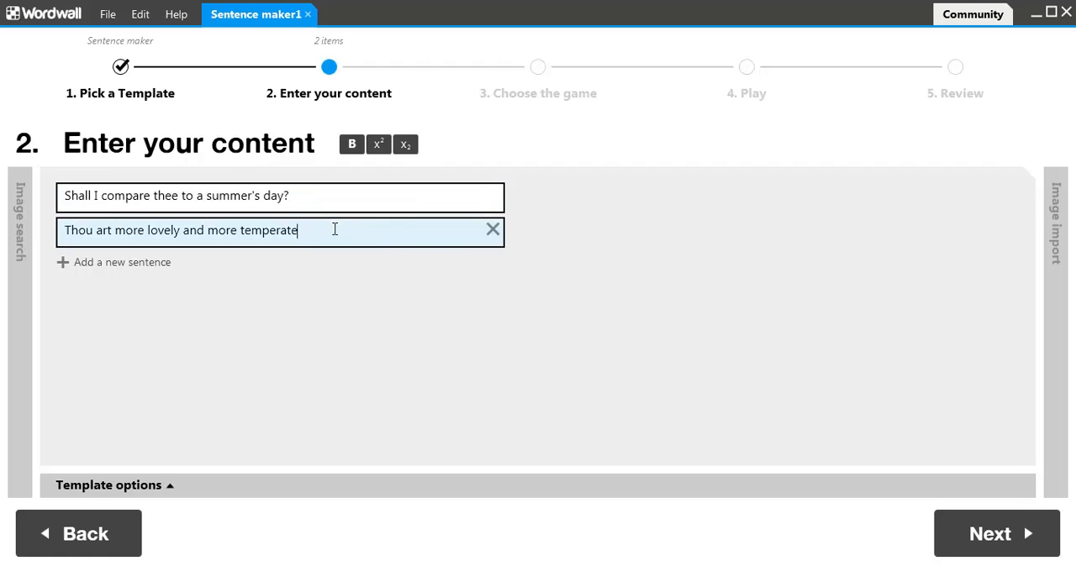
Step: Add the sentences "Rough winds do shake the darling buds of May" and "And summer's lease hath all too short a date"
key(Return)
text(Rou)
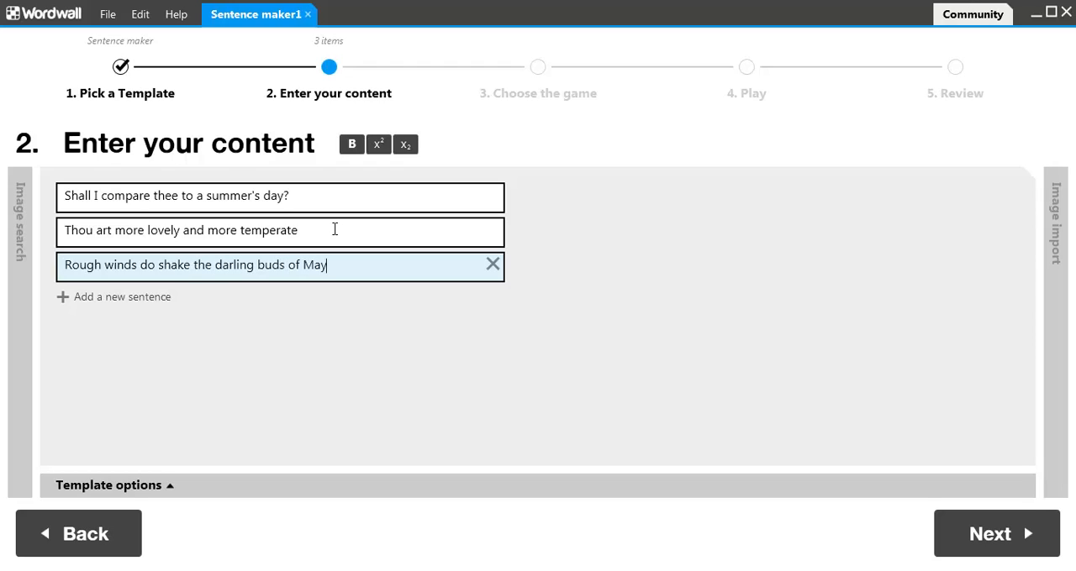
key(Return)
text(A)
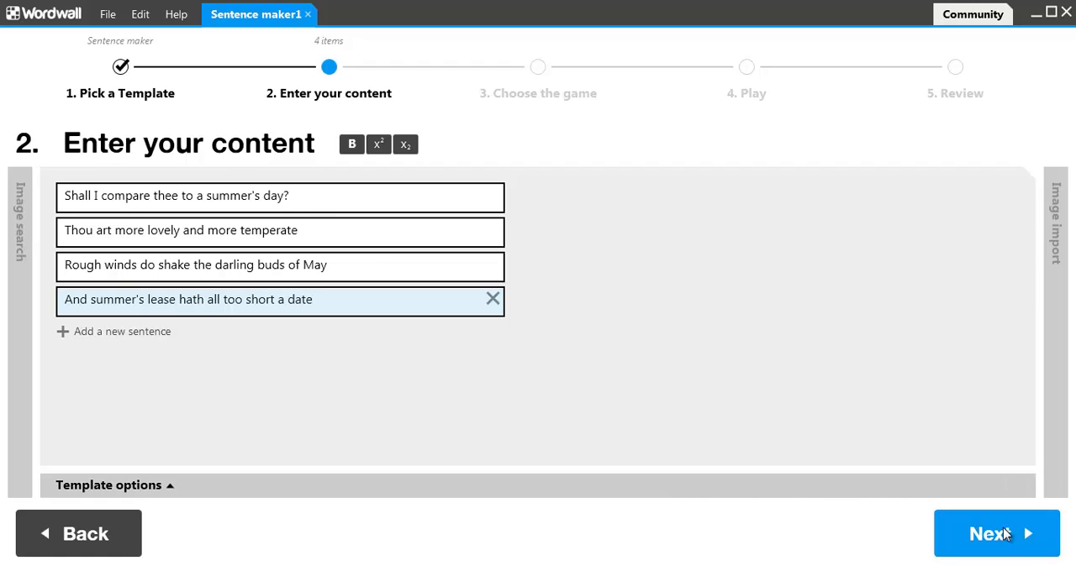
Step: Choose the Reveal rules for the sentence game and start playing it
click(1000, 535)
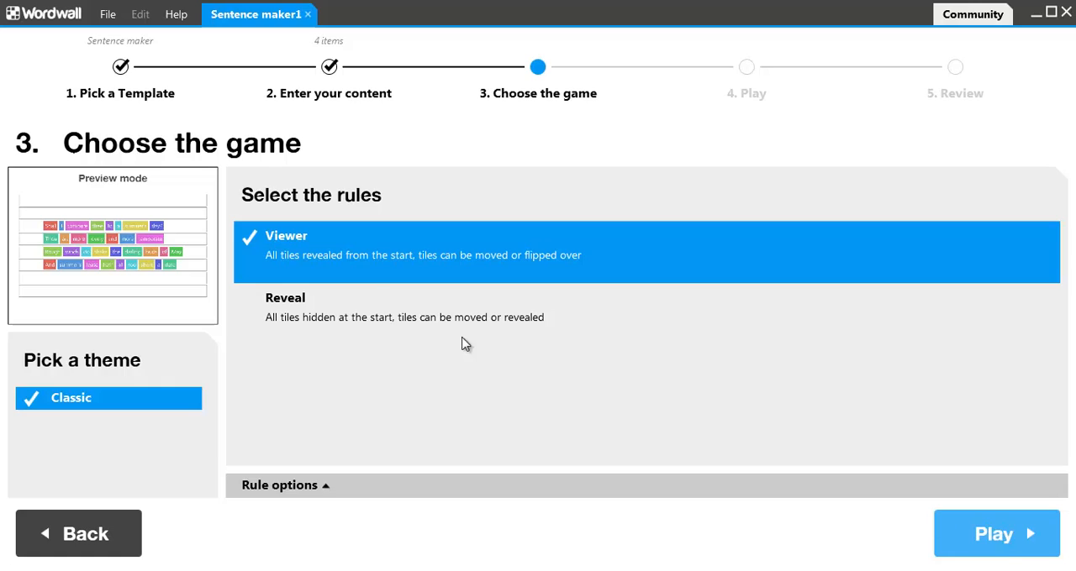
click(374, 314)
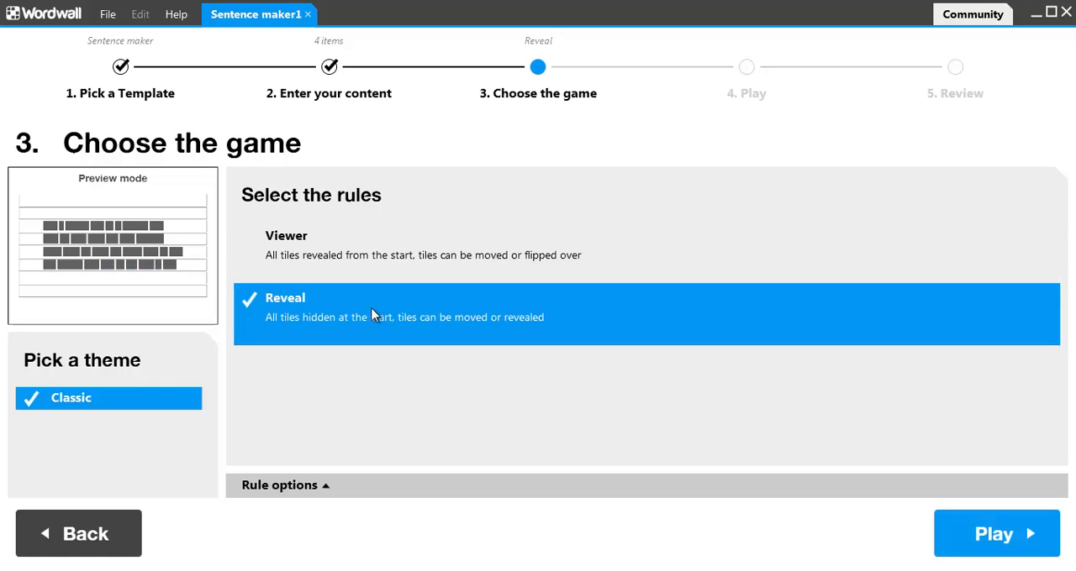
click(1027, 548)
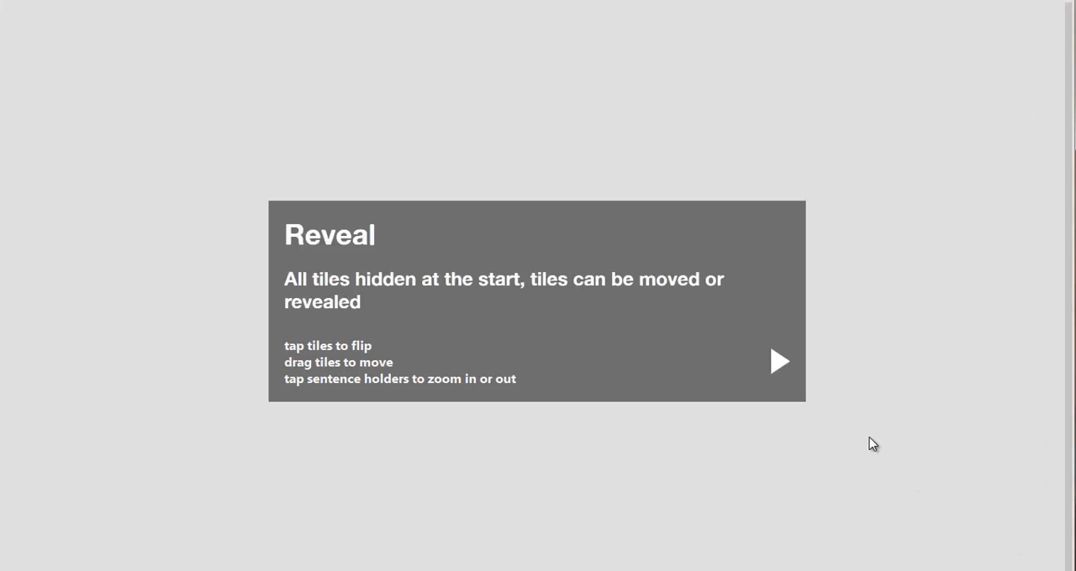
click(779, 366)
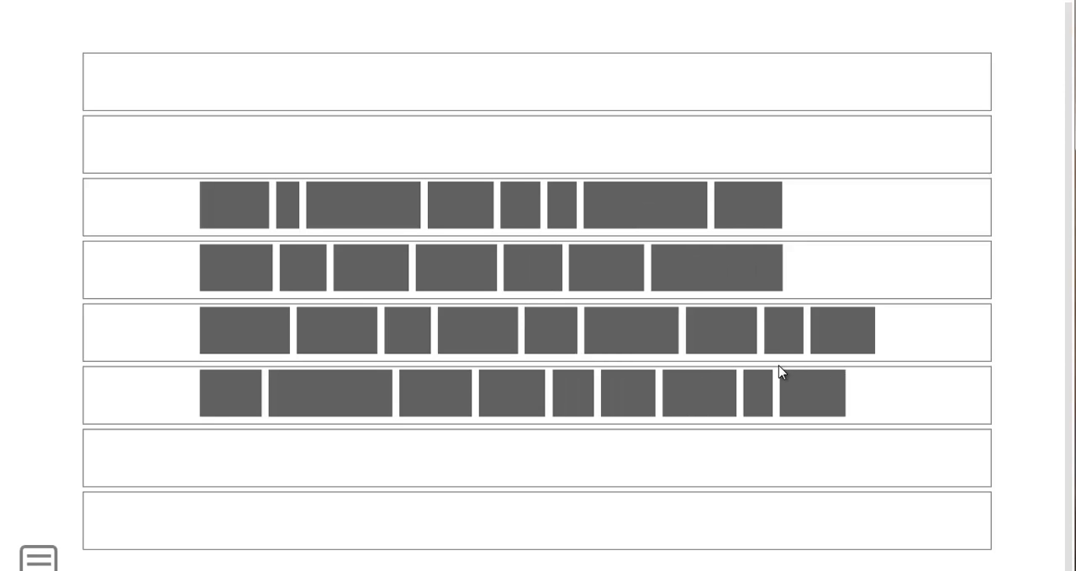
Step: Flip individual word tiles in the first three sentences, including "Shall", "lovely" and "darling", and show all remaining tiles
click(240, 212)
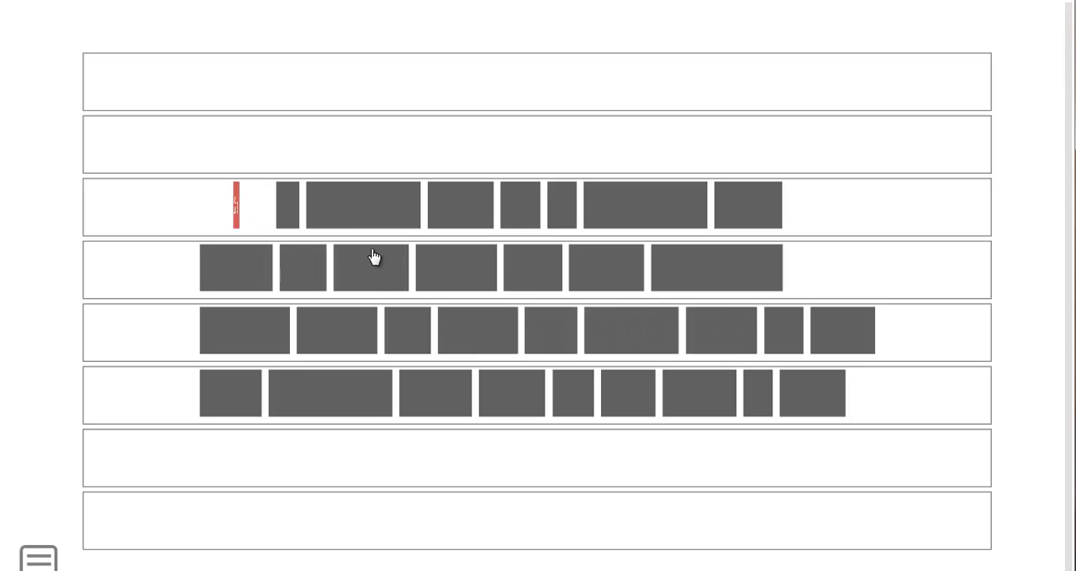
click(660, 332)
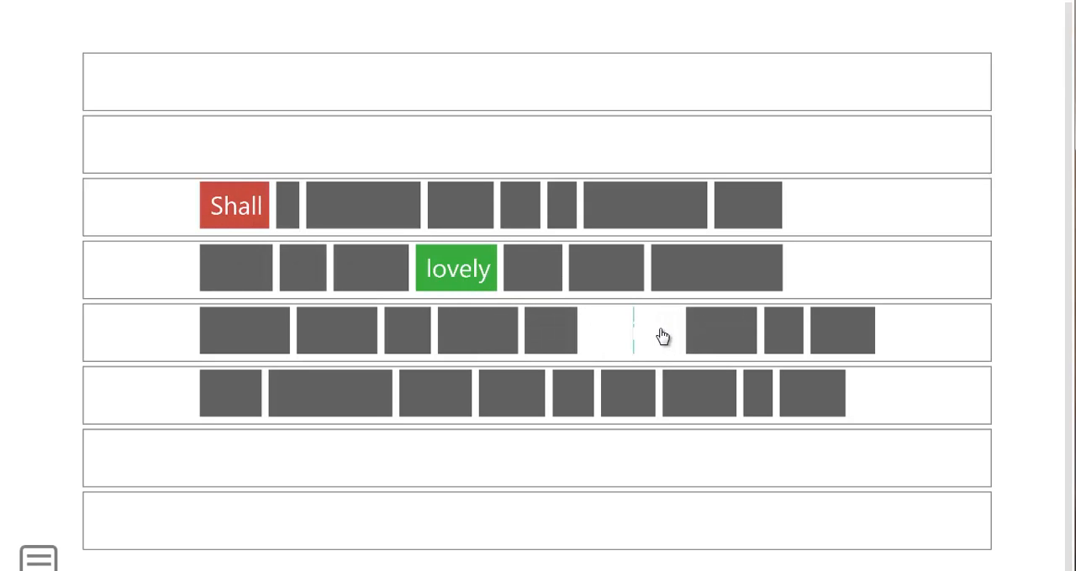
click(353, 205)
click(235, 277)
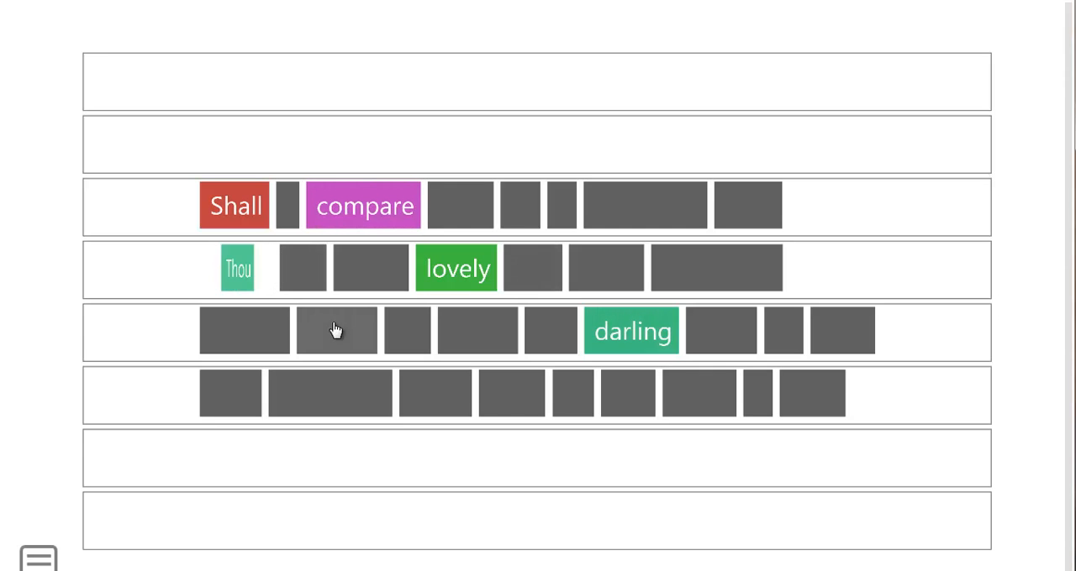
click(663, 203)
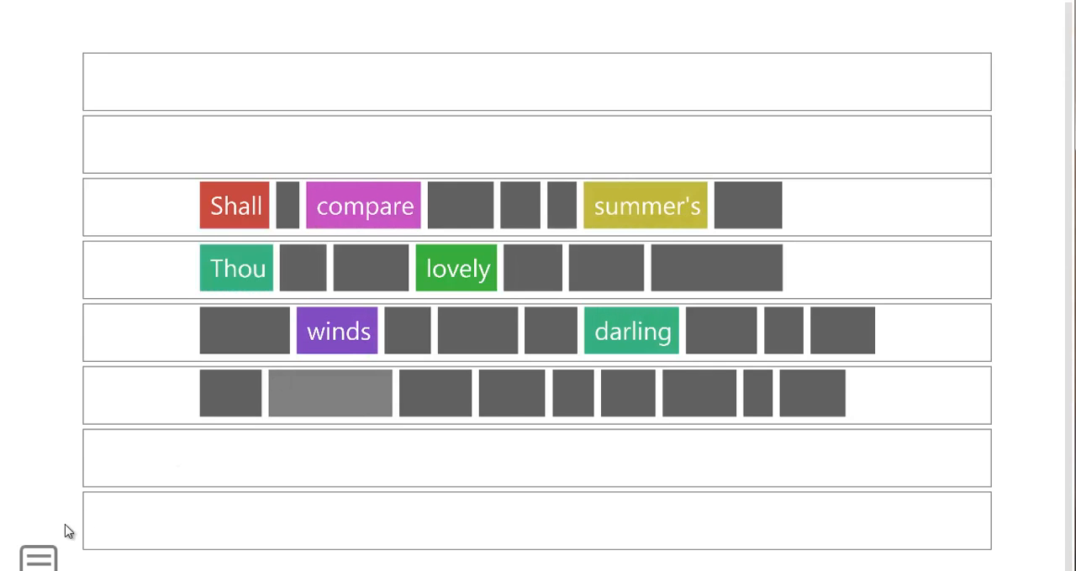
click(38, 559)
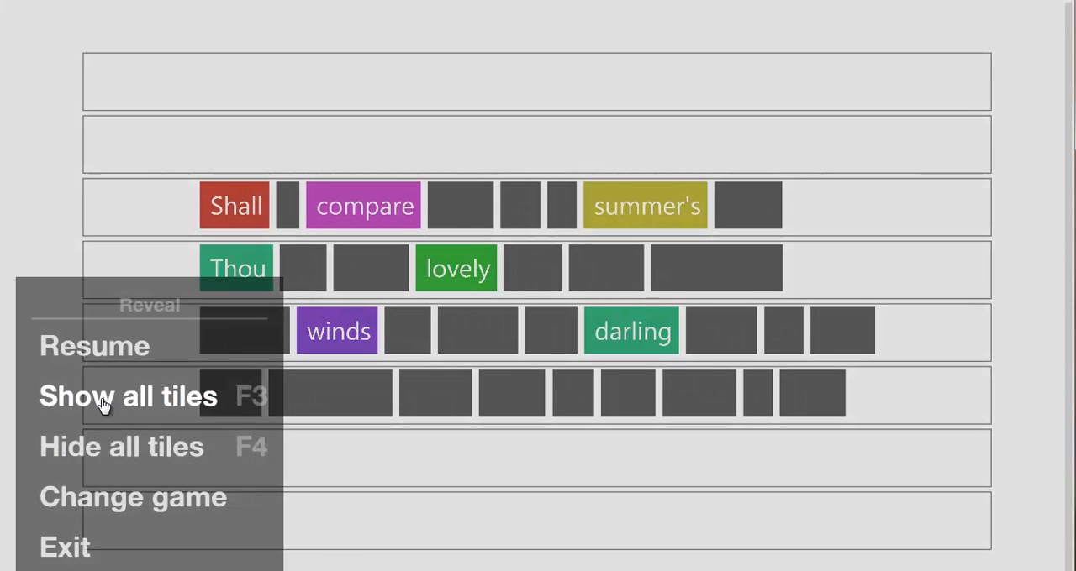
click(100, 400)
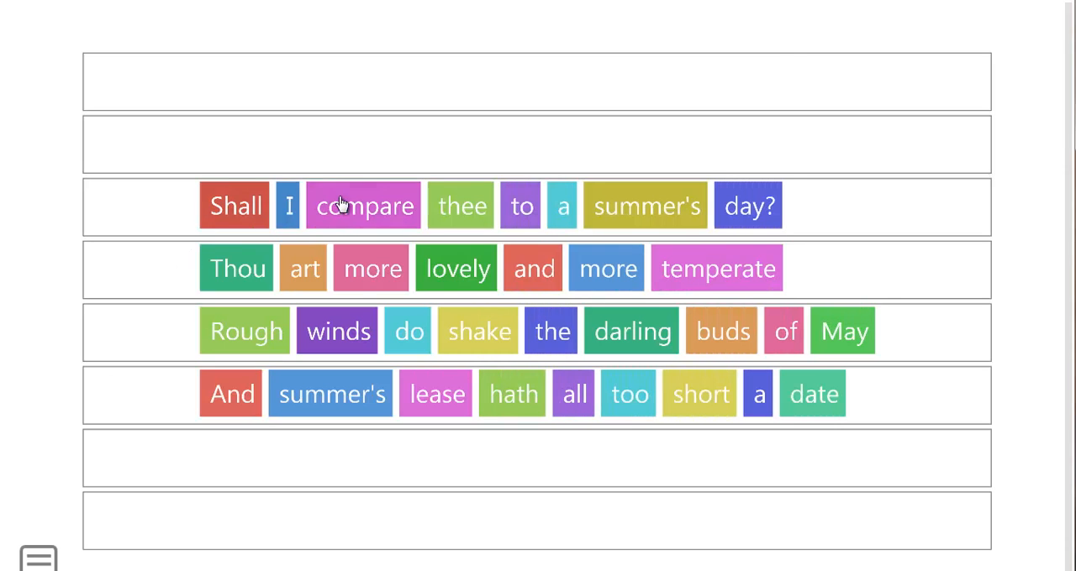
Step: Move "compare" and the first line's "summer's" into the second line, the fourth line's "summer's" into the third, and "Thou" into the first
drag(340, 204, 477, 287)
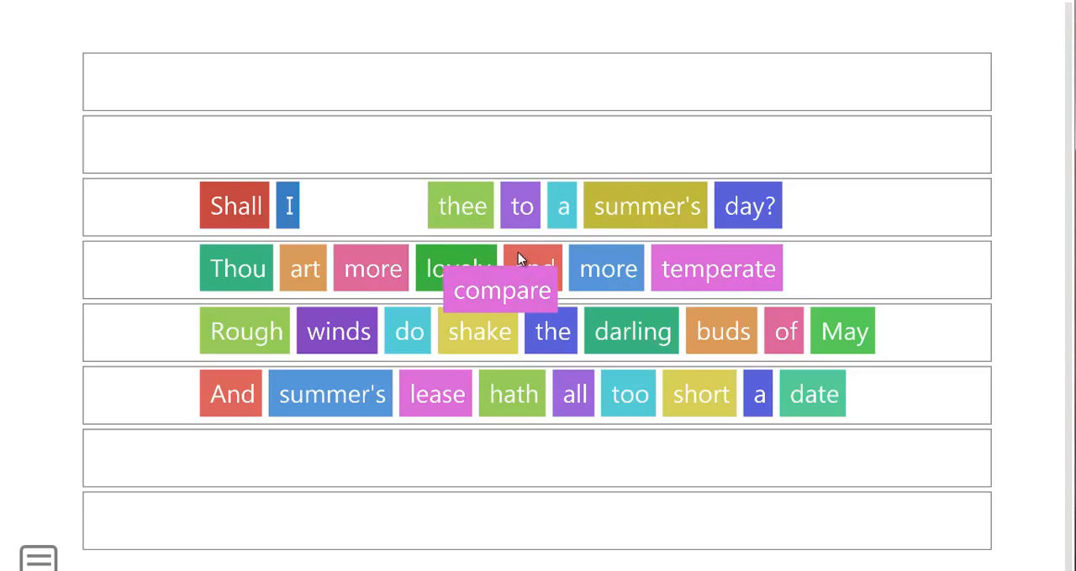
drag(519, 260, 518, 264)
drag(646, 206, 404, 277)
drag(360, 391, 542, 332)
drag(106, 272, 376, 214)
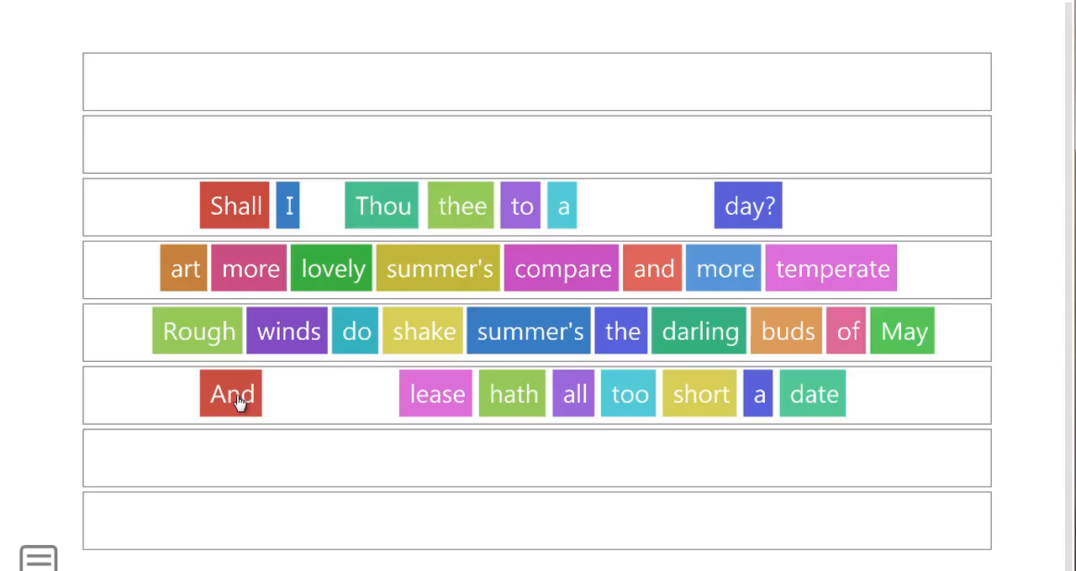
Step: Move the tiles "And", "date", "the" and the third line's "summer's" into the first line, and "Rough" into the second
drag(239, 401, 668, 210)
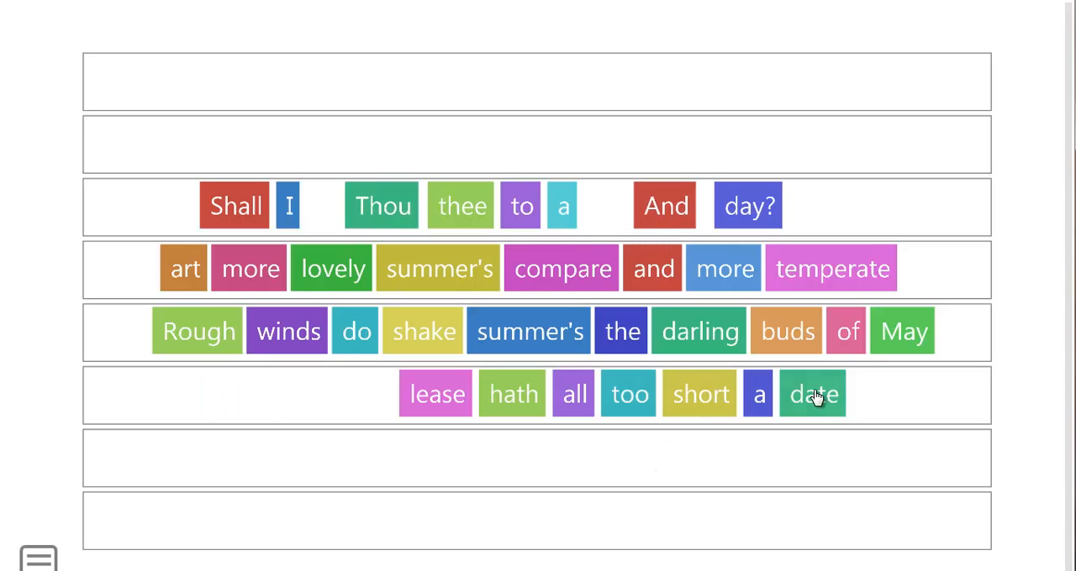
drag(815, 397, 614, 215)
drag(632, 337, 420, 210)
drag(235, 338, 301, 267)
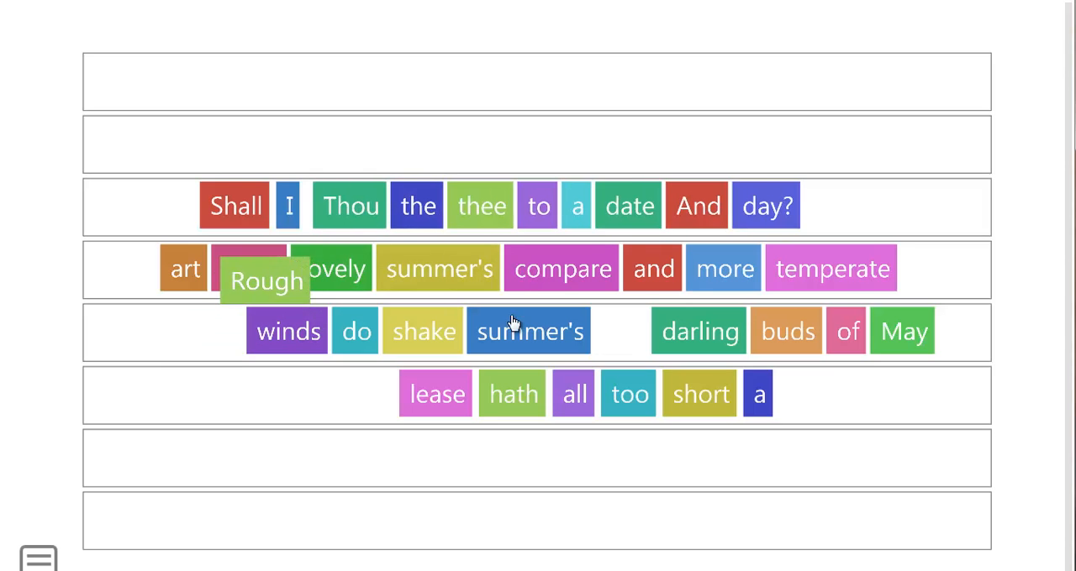
drag(547, 332, 495, 206)
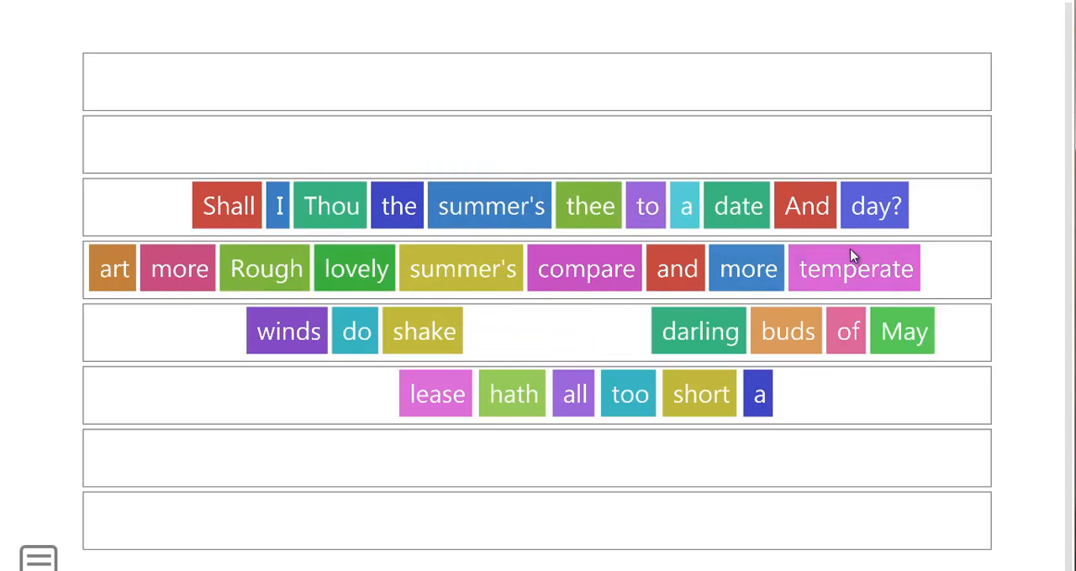
Step: Move "temperate" into the third line, "short" into the second, and "to", the first line's "summer's" and "Thou" into the fourth
drag(851, 256, 559, 330)
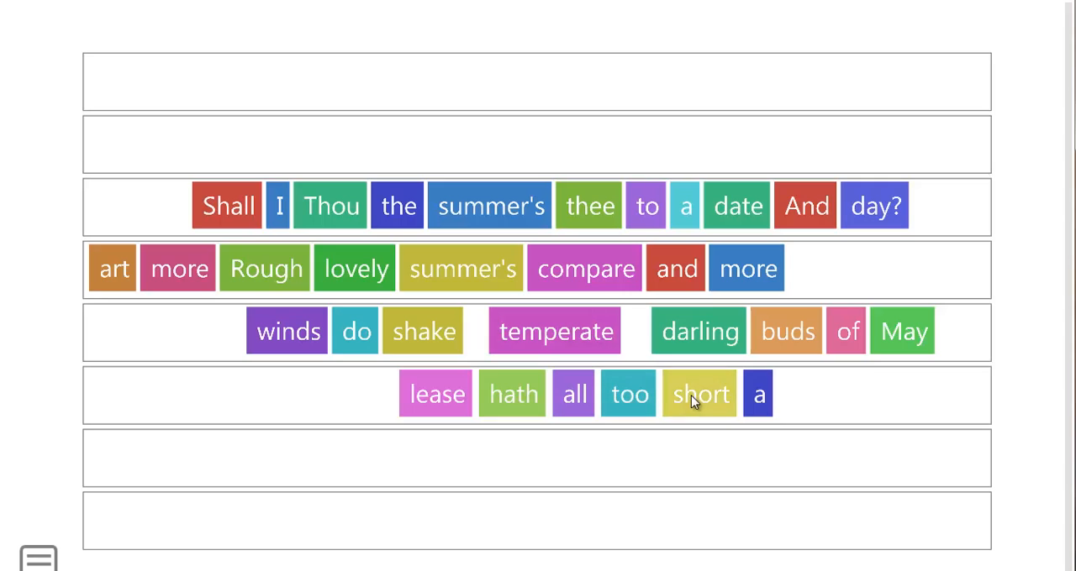
drag(690, 395, 844, 266)
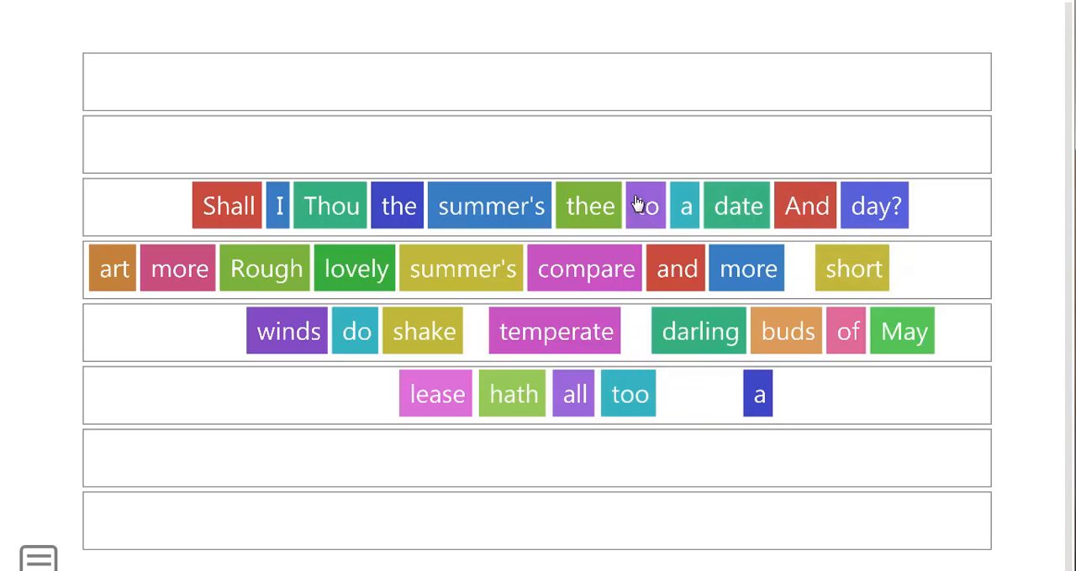
drag(642, 222, 592, 401)
drag(499, 220, 454, 399)
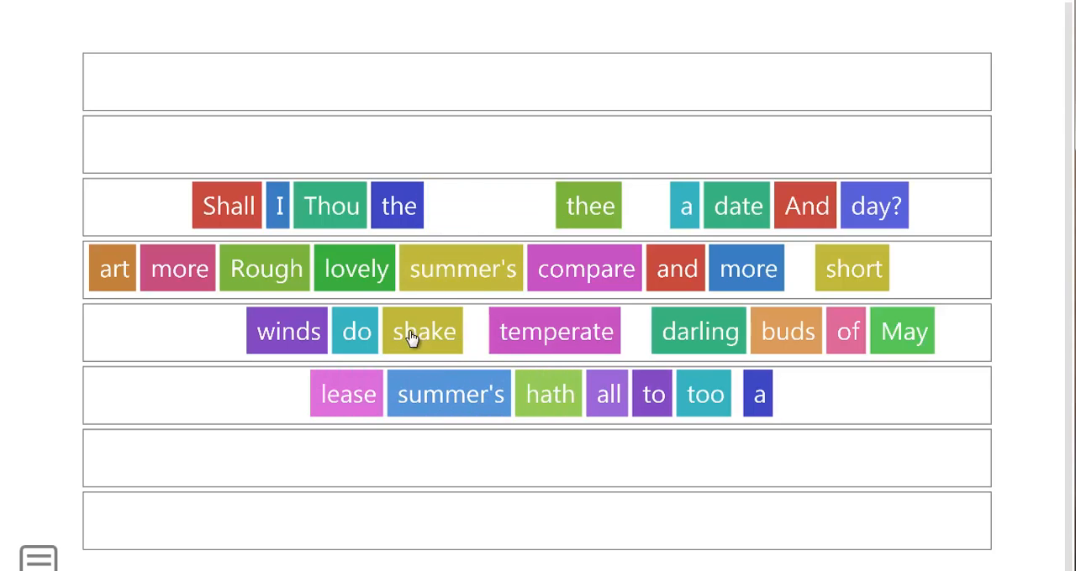
drag(348, 204, 399, 395)
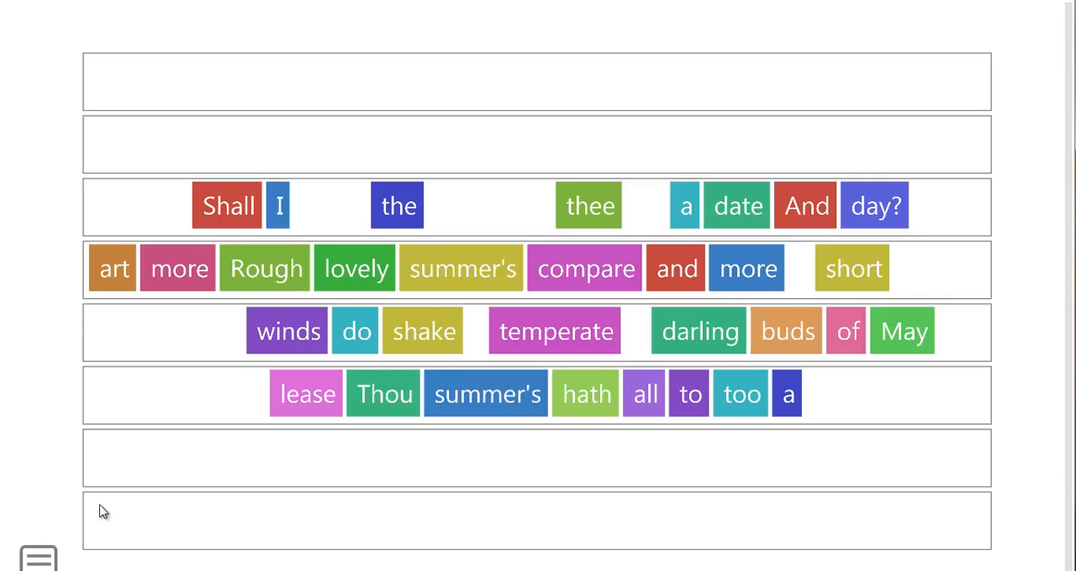
Step: Exit the running game and start a new activity from the Seating plan template
click(39, 561)
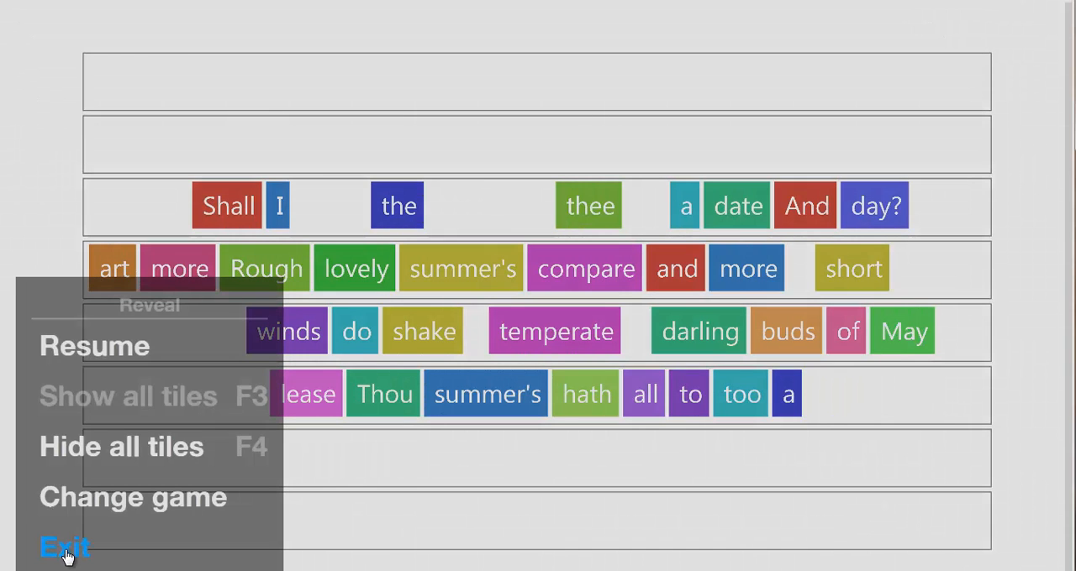
click(65, 549)
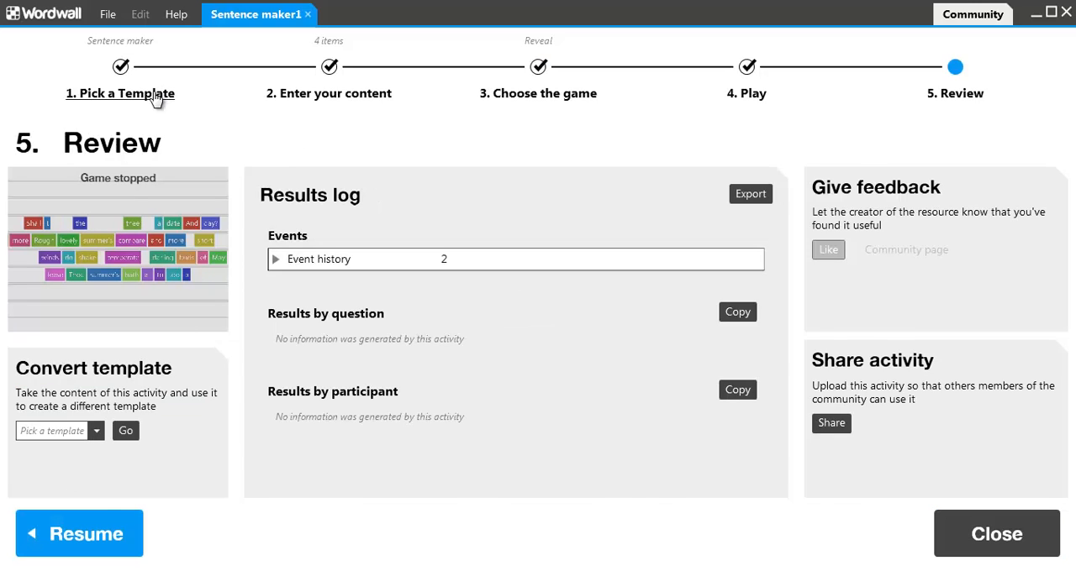
click(156, 97)
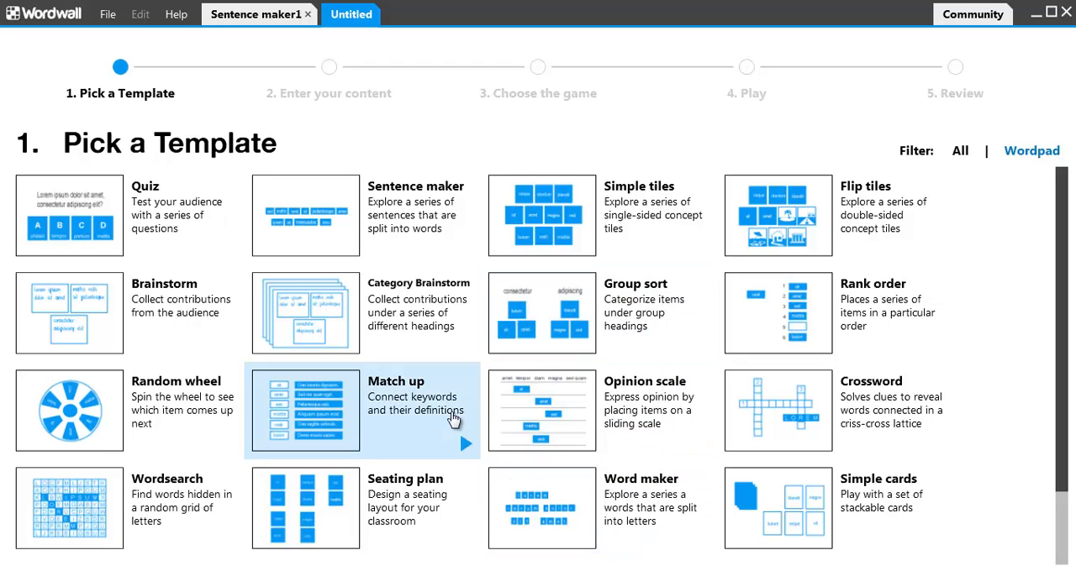
click(347, 479)
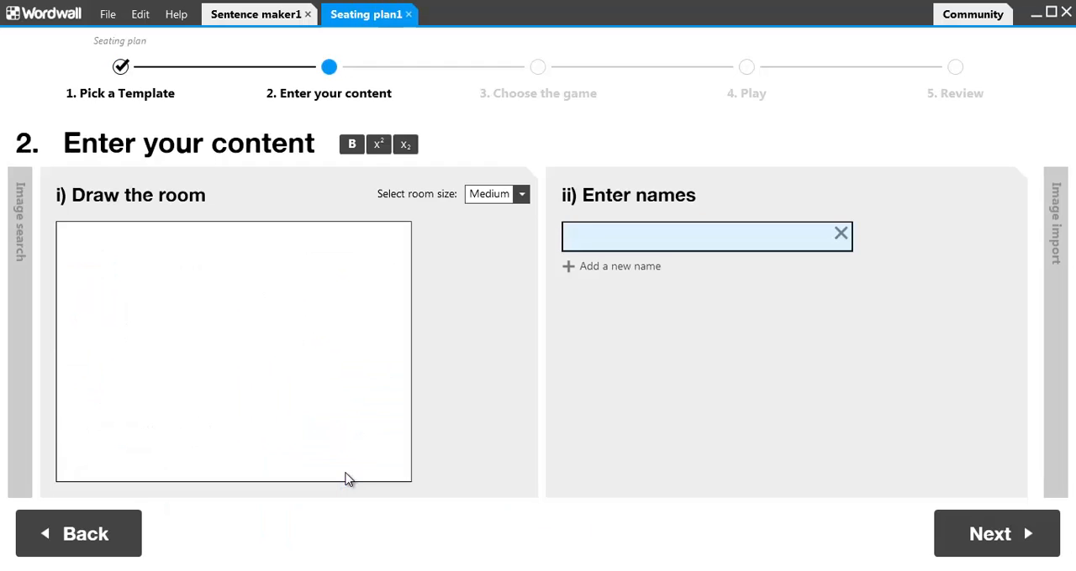
Step: Set the room size to Small and draw two side-by-side square rings of eight seats each
click(521, 195)
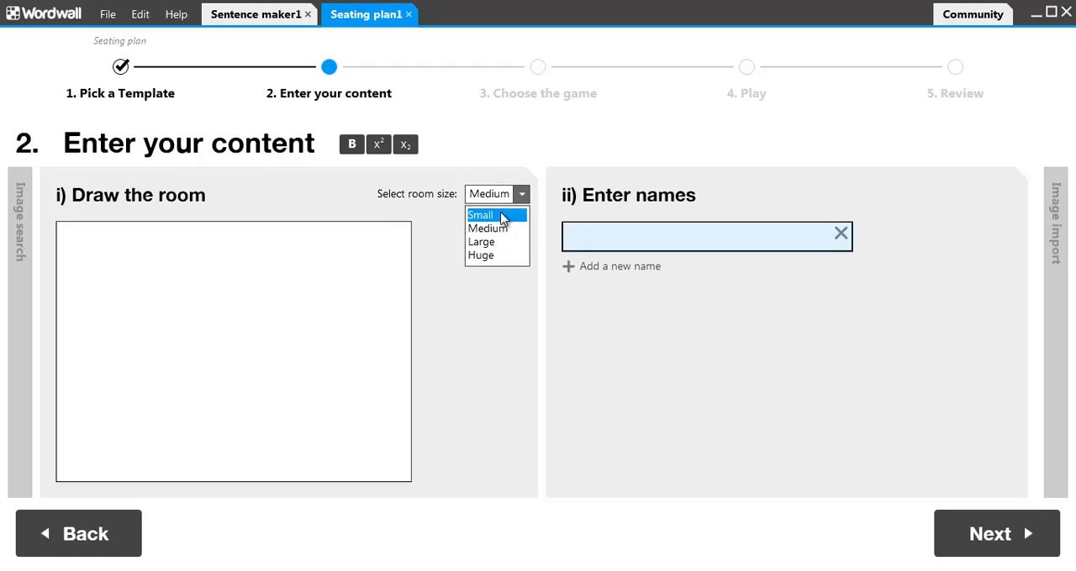
click(495, 216)
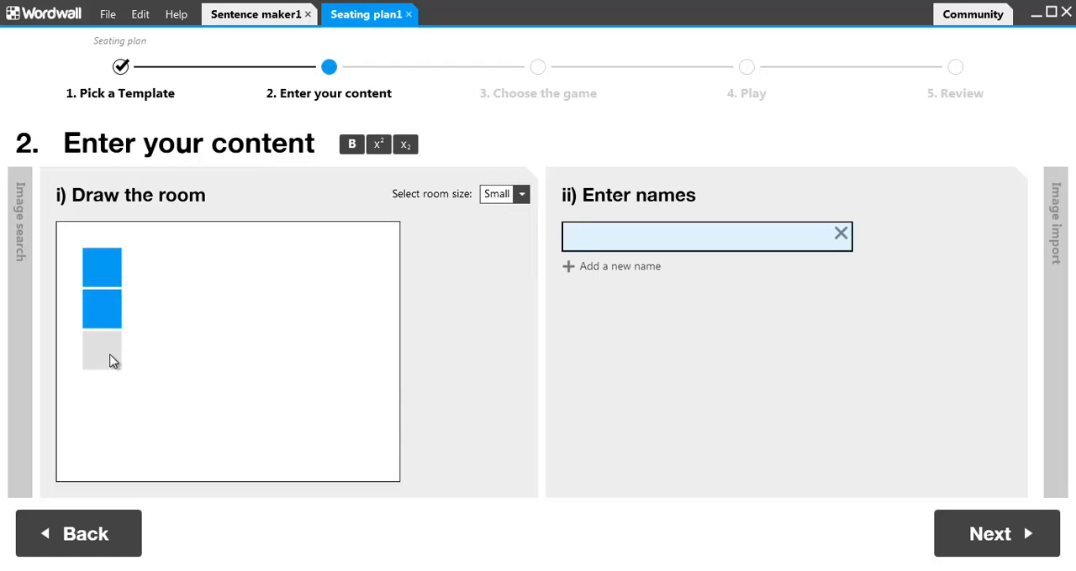
click(178, 352)
click(175, 306)
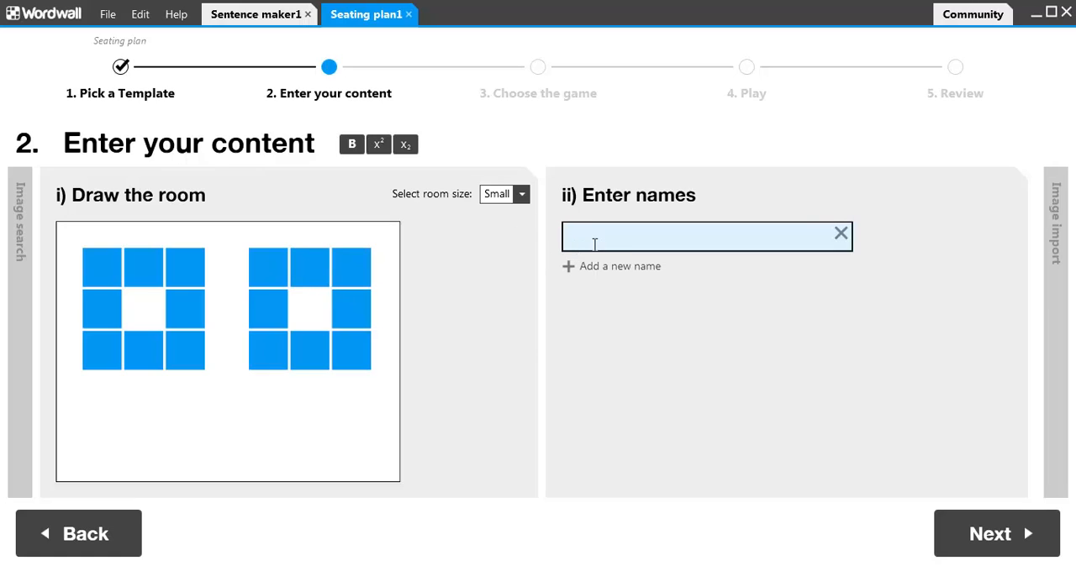
Step: Enter the first five pupils' names in the seating plan's name list, one per row
key(Return)
text(Jenny)
key(Return)
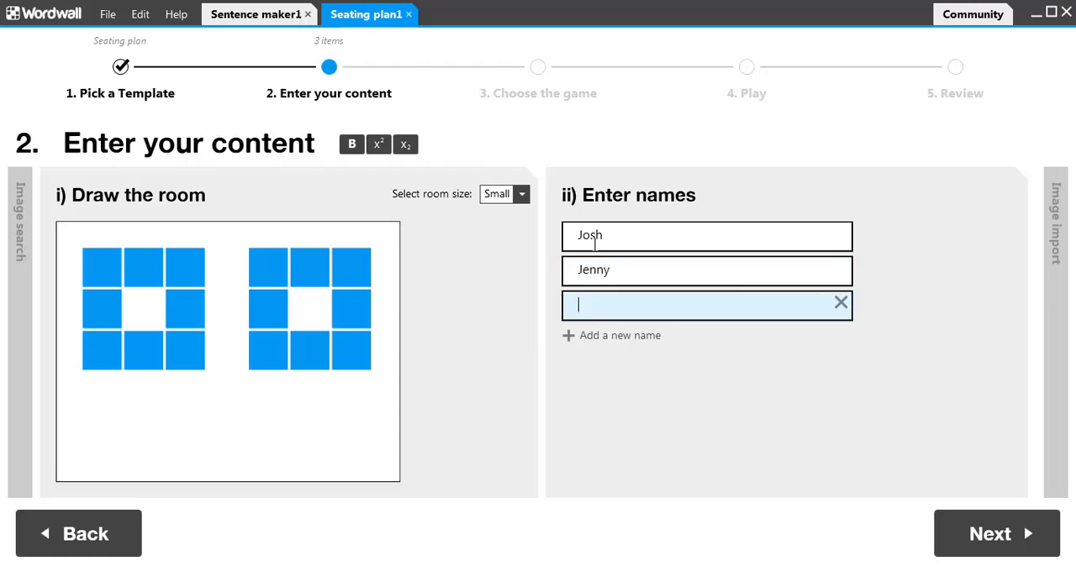
text(Julian)
key(Return)
text(Jamal)
key(Return)
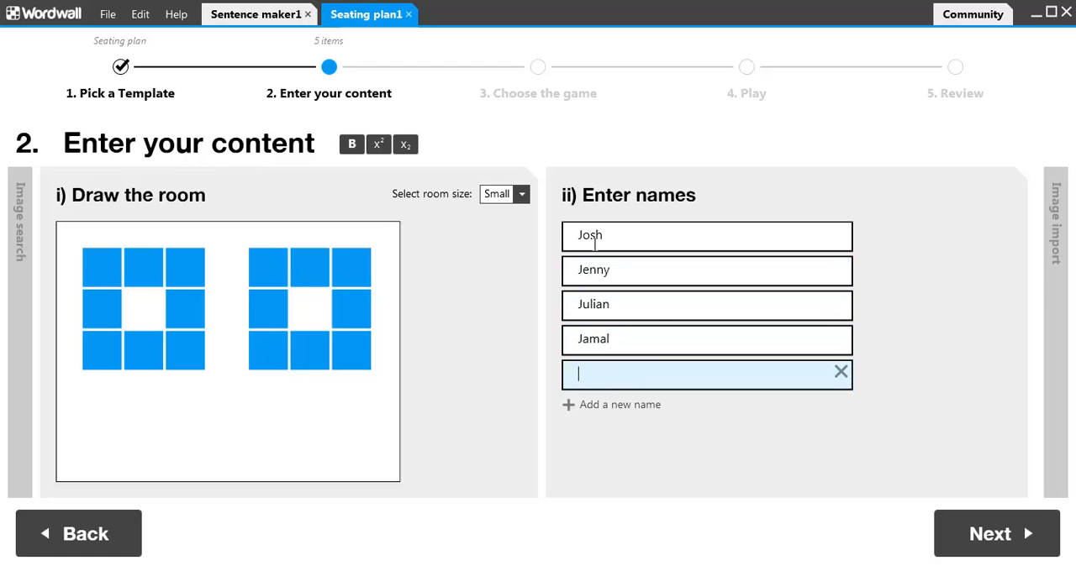
text(Jaspreet)
key(Return)
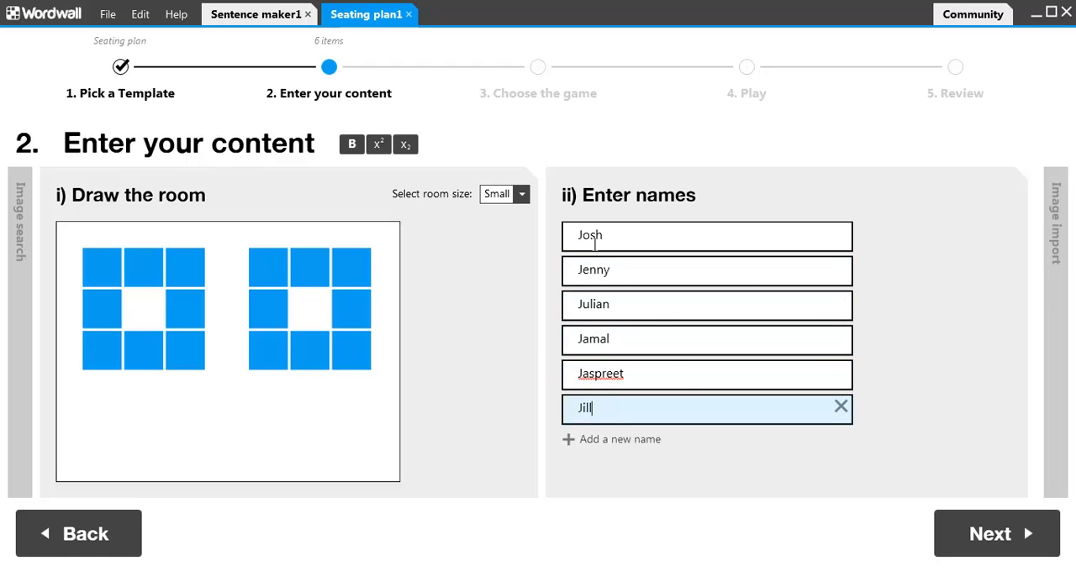
Step: Add four more pupils' names to complete a name list of nine
key(Return)
text(Jack)
key(Return)
text(Jemima)
key(Return)
text(J)
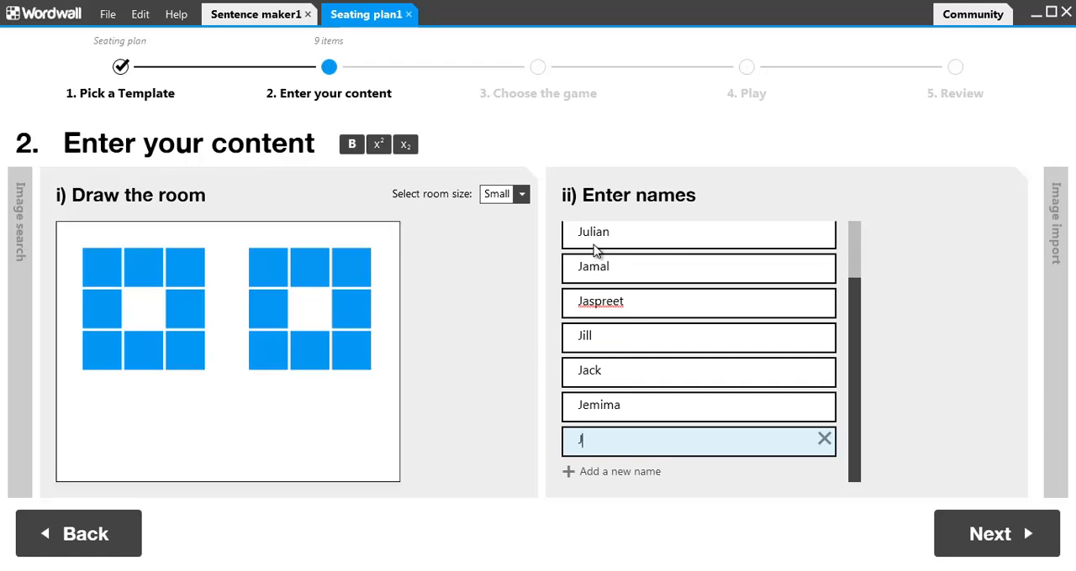
text(on)
key(Return)
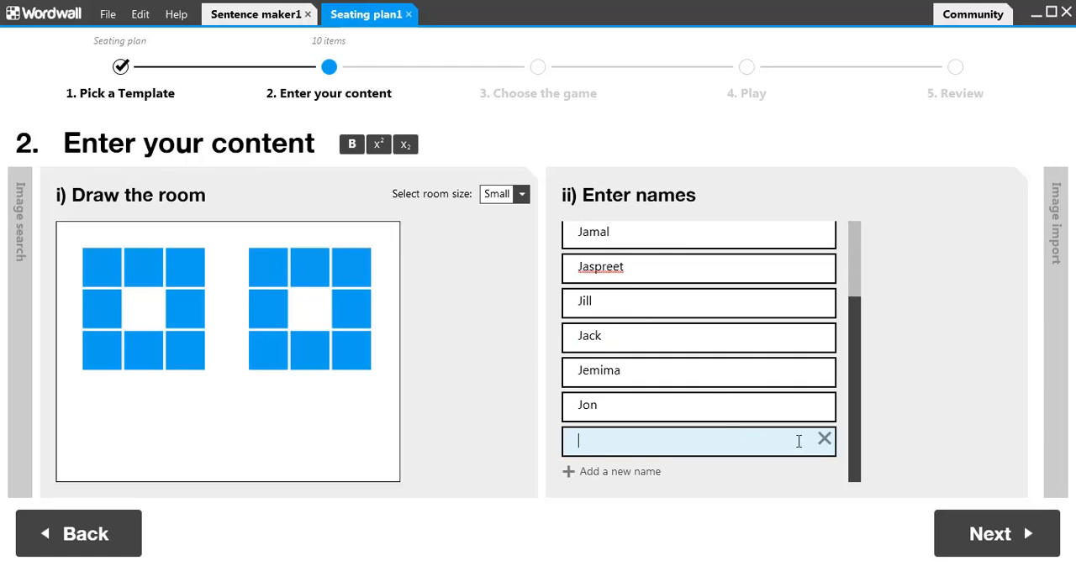
Step: Keep the Arrange rules and Classic theme and start playing the seating plan
click(996, 535)
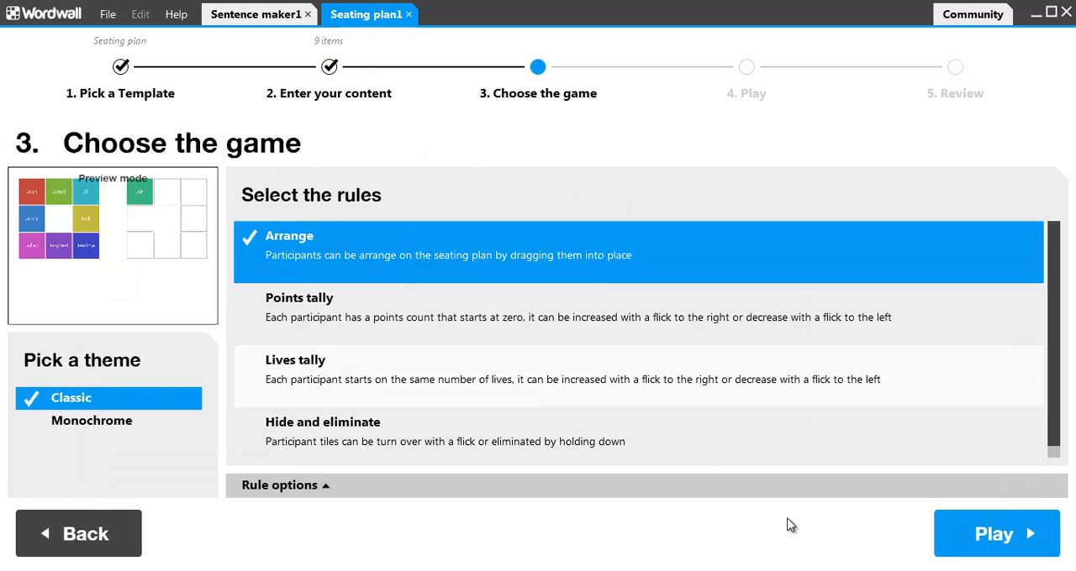
click(1016, 531)
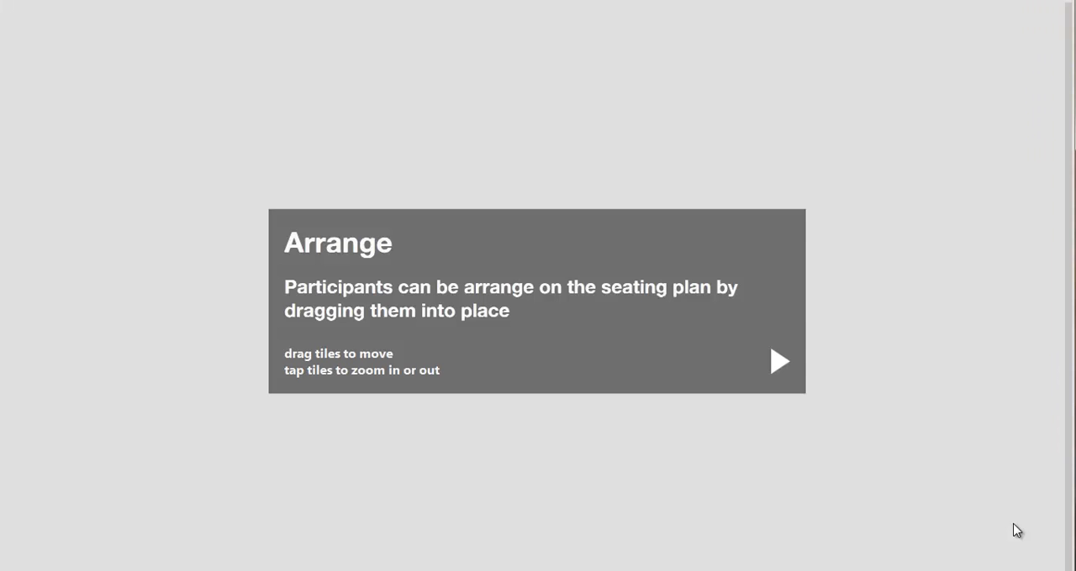
click(778, 362)
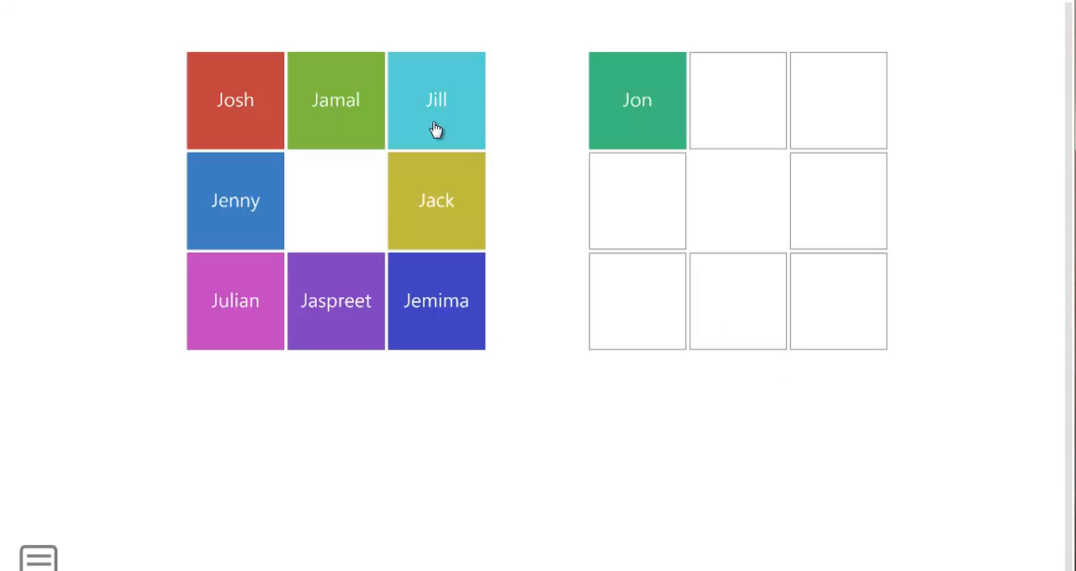
Step: Swap the first ring's top-right pupil with the second ring's pupil, middle-right with top-middle, and middle-left with top-right
drag(435, 127, 634, 123)
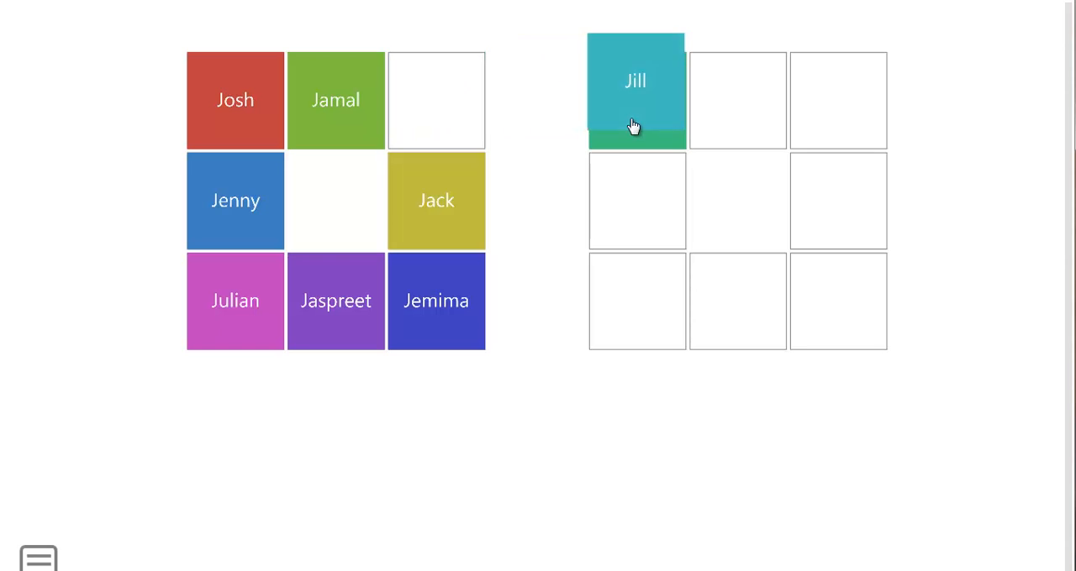
drag(457, 178, 339, 105)
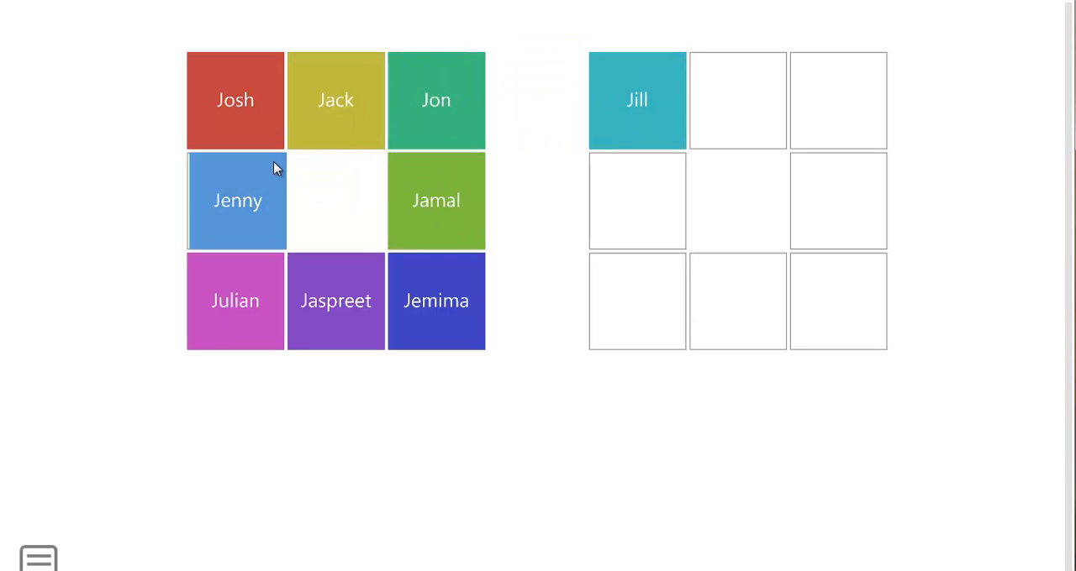
drag(278, 173, 425, 135)
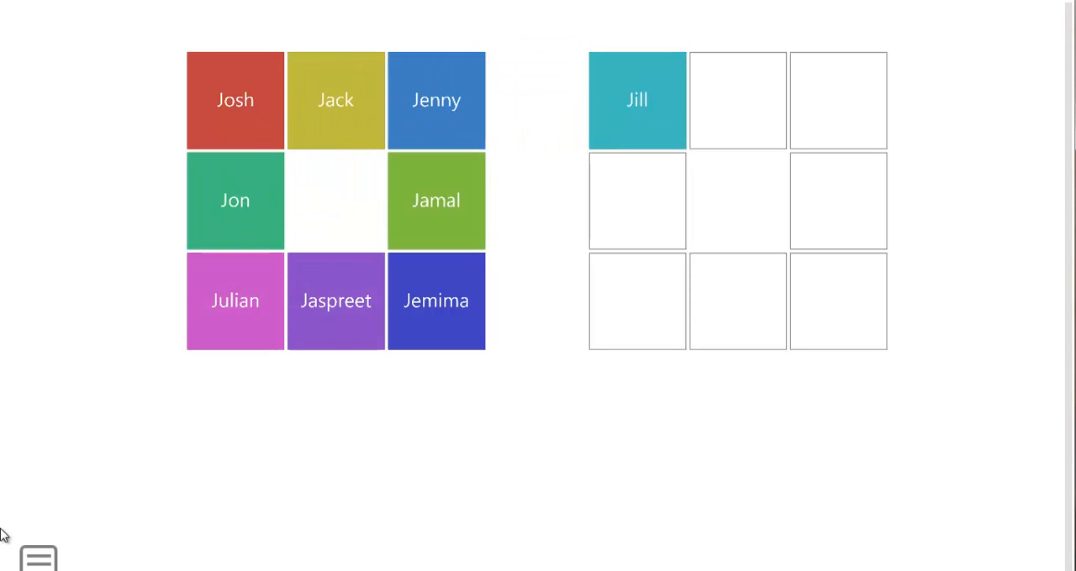
Step: Shuffle all pupils in the seating plan and change the game to Points tally
click(39, 559)
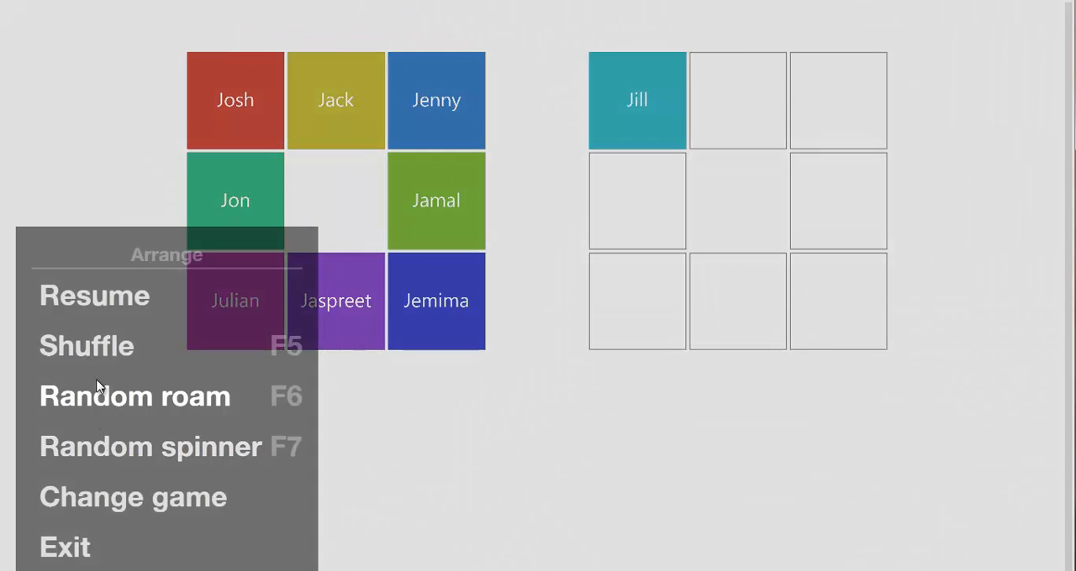
click(93, 344)
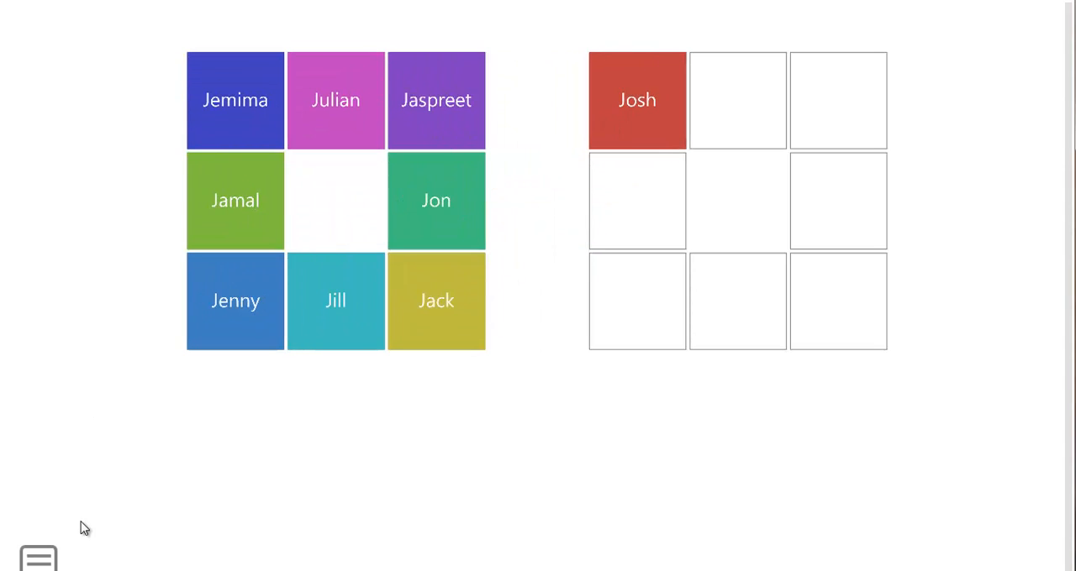
click(48, 559)
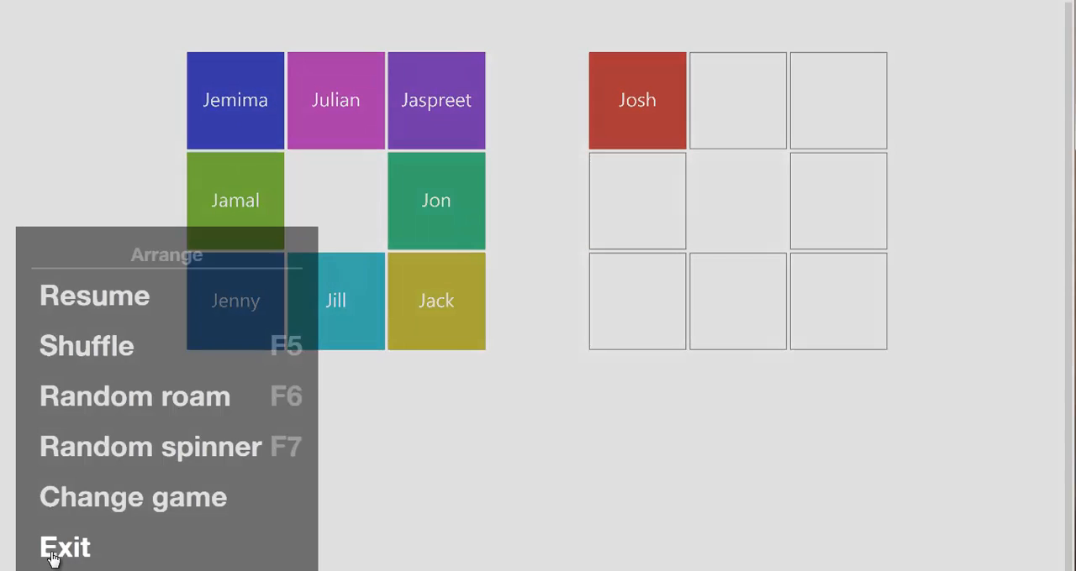
click(76, 505)
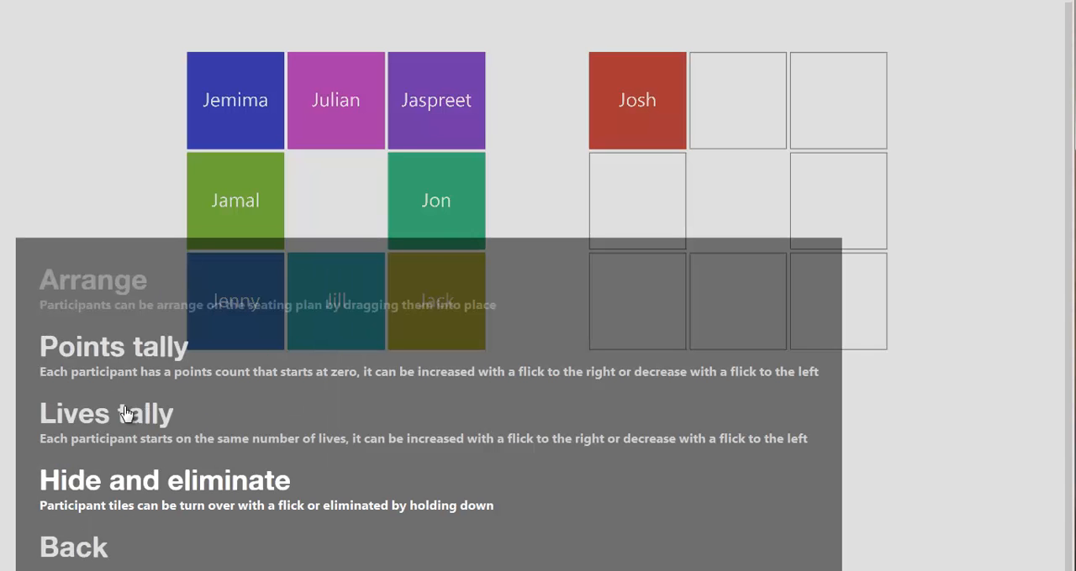
click(134, 364)
click(494, 339)
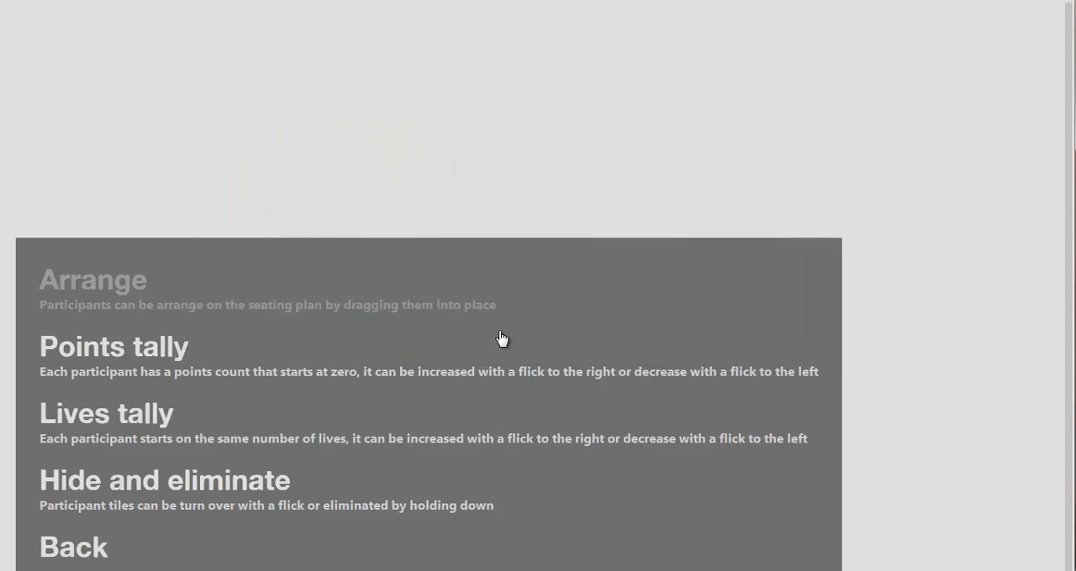
click(773, 389)
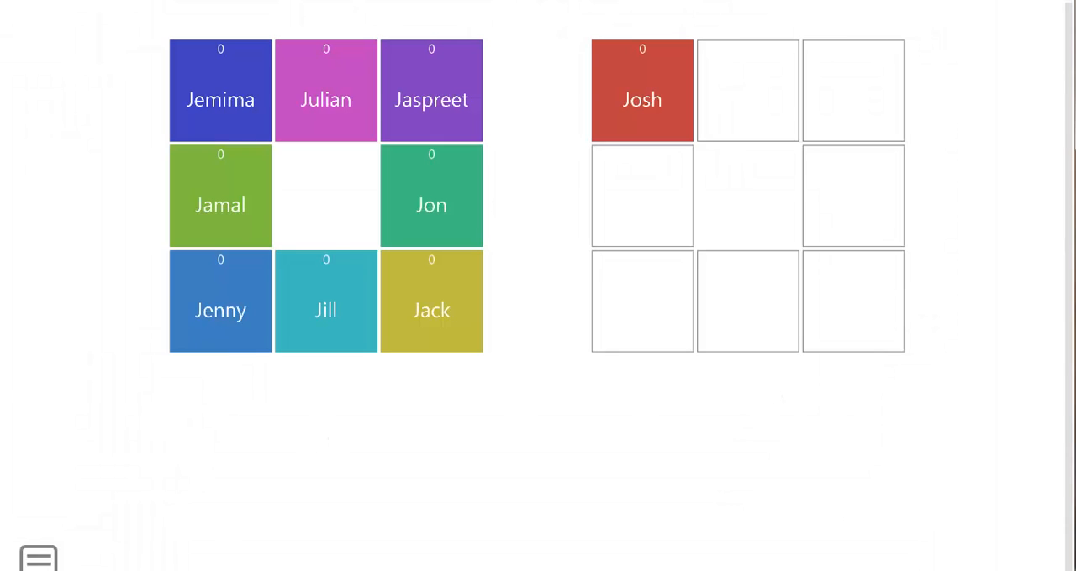
Step: Pick a pupil with Random roam, award 1 point, and resume the Points tally game
click(58, 564)
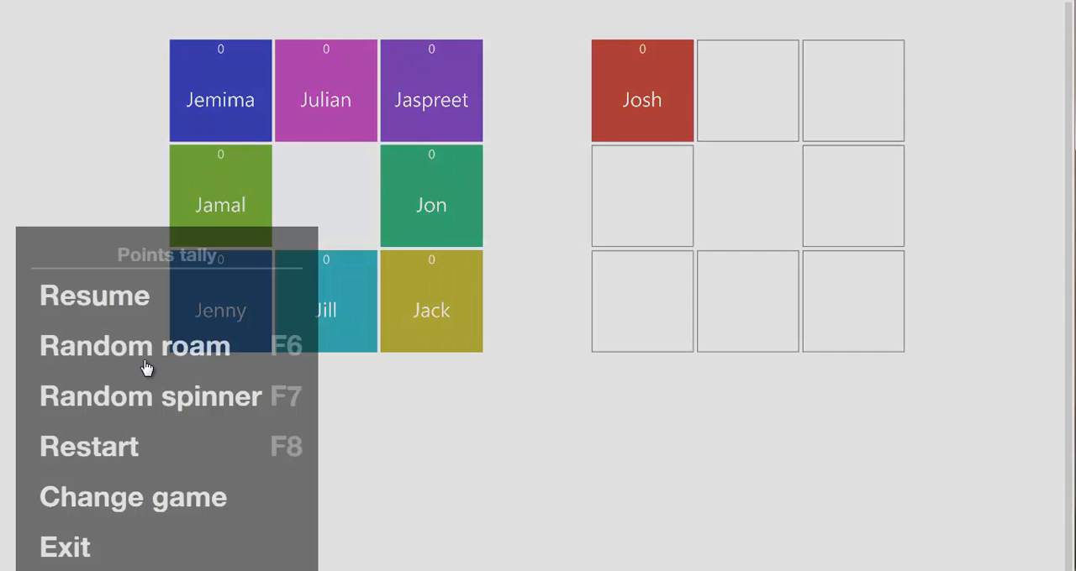
click(147, 348)
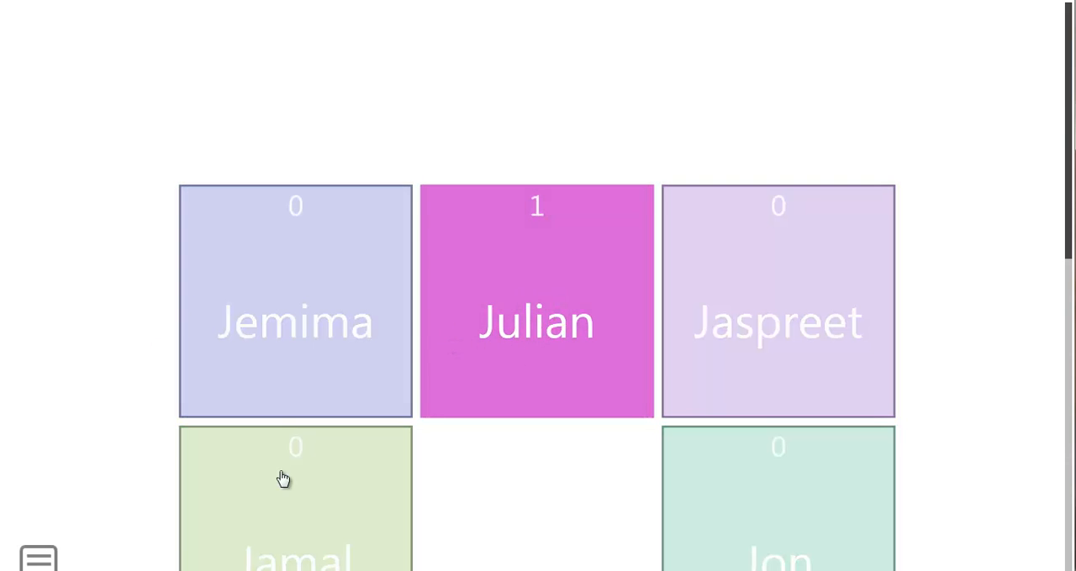
click(38, 559)
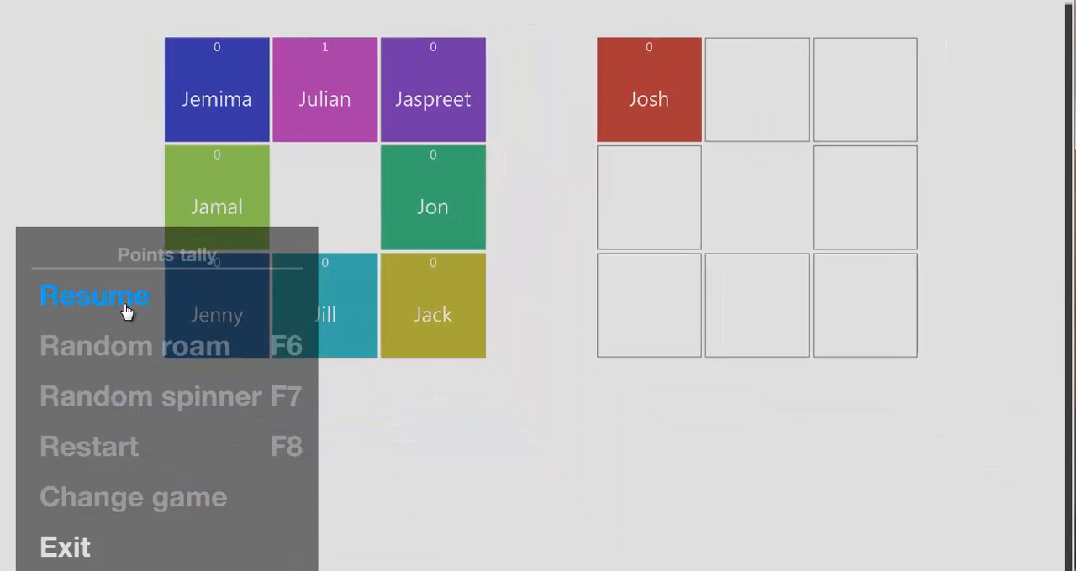
click(125, 312)
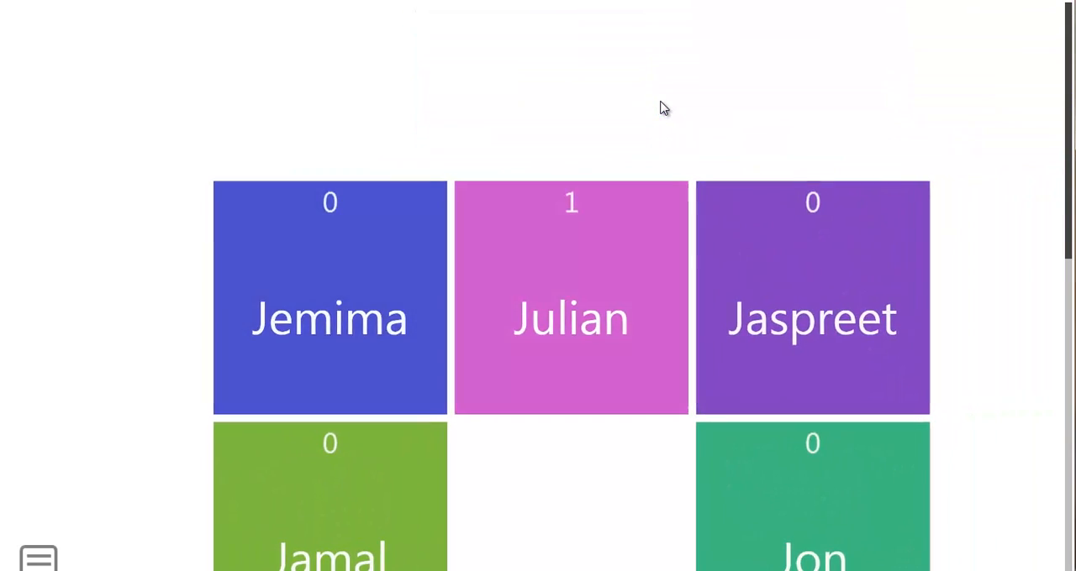
Step: Focus on the pupil in the first ring's top-left seat and raise that score to 2 points
scroll(663, 109, down, 2)
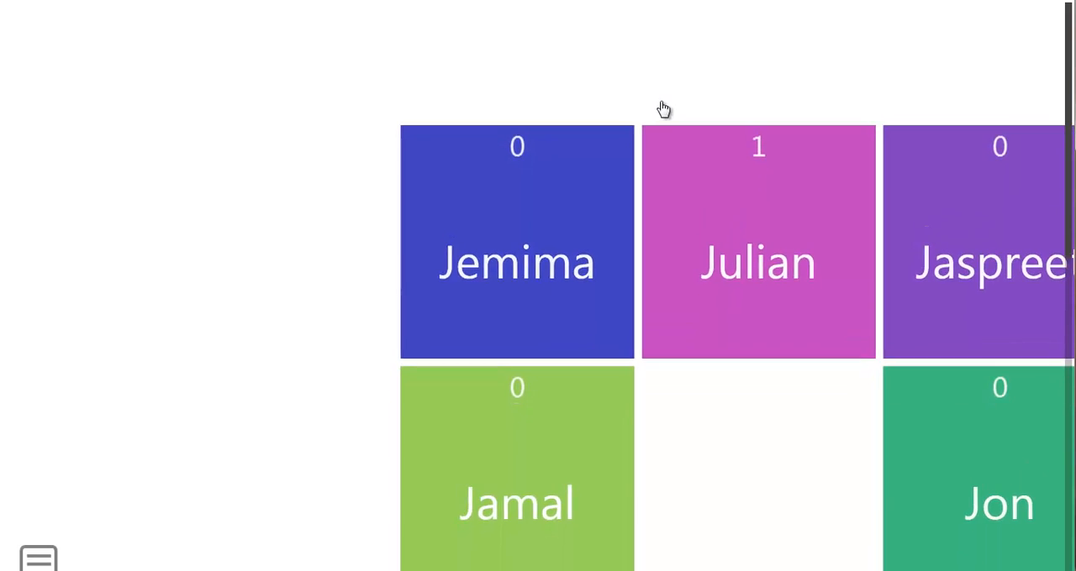
scroll(663, 108, up, 2)
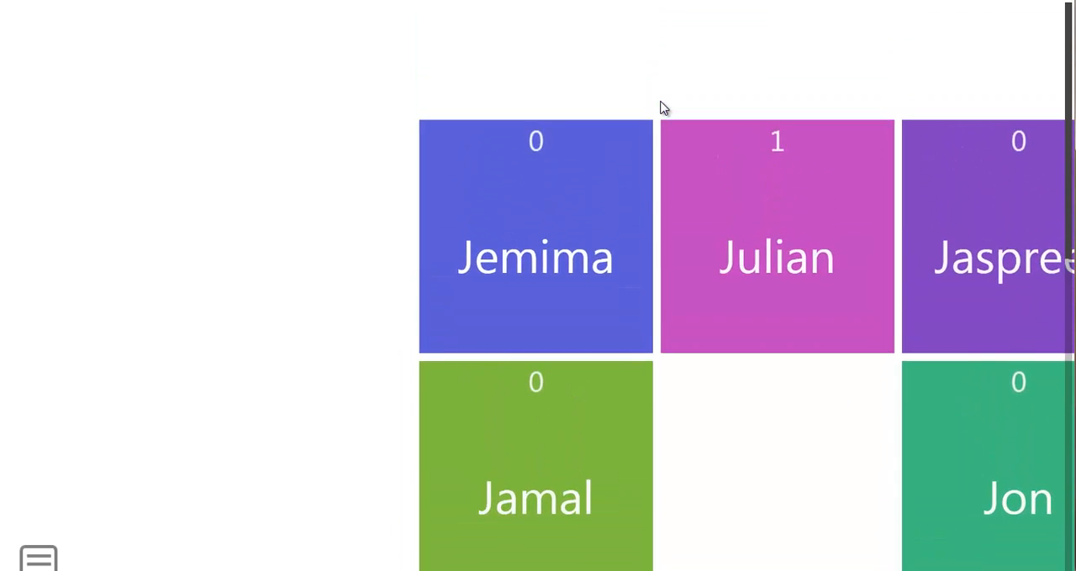
click(492, 294)
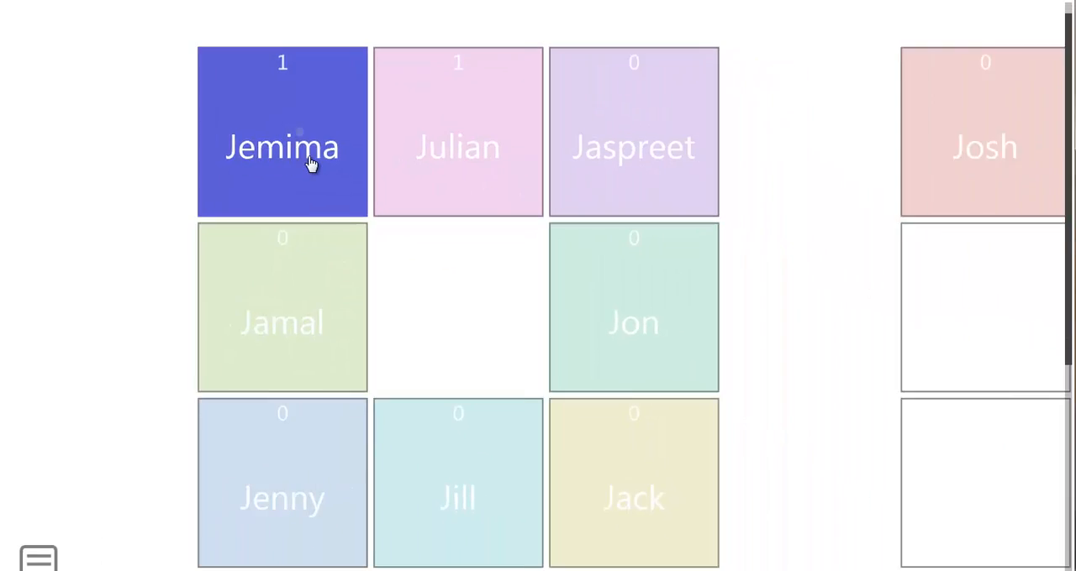
click(308, 171)
Step: Pick a pupil with the Random spinner and exit the seating plan game to the Review stage
click(38, 558)
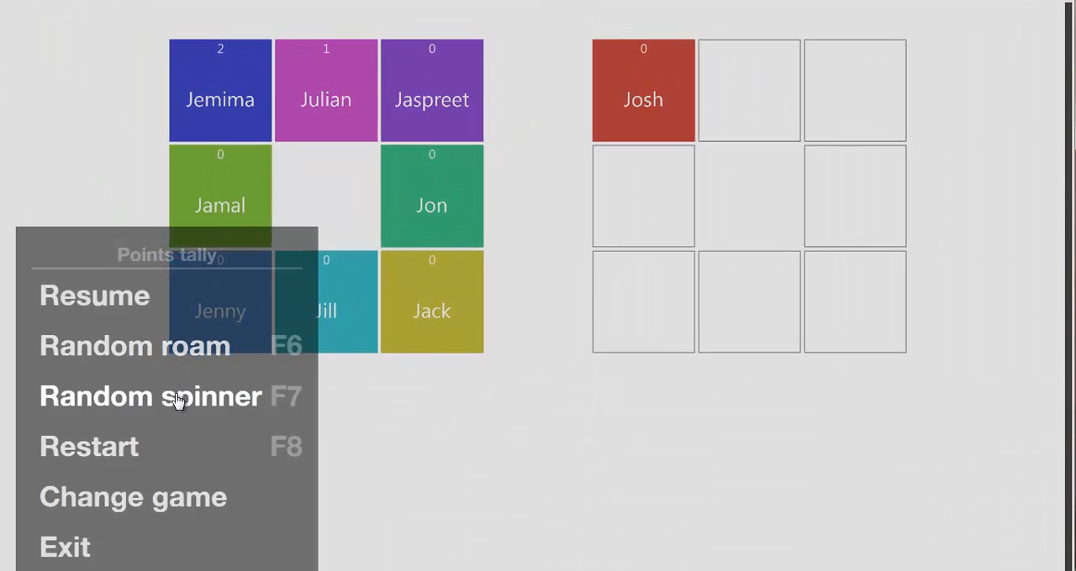
click(181, 400)
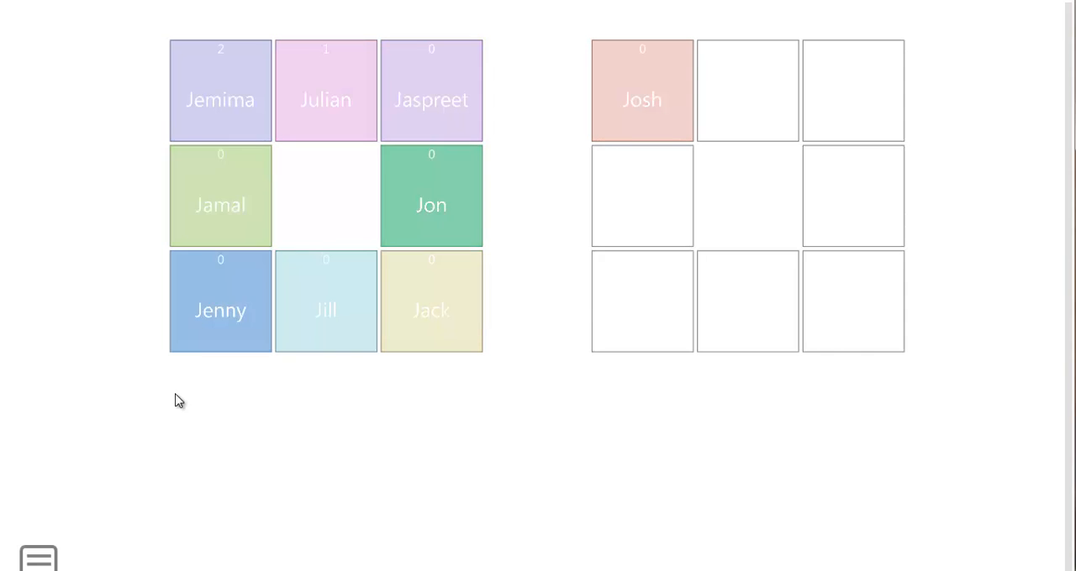
click(39, 559)
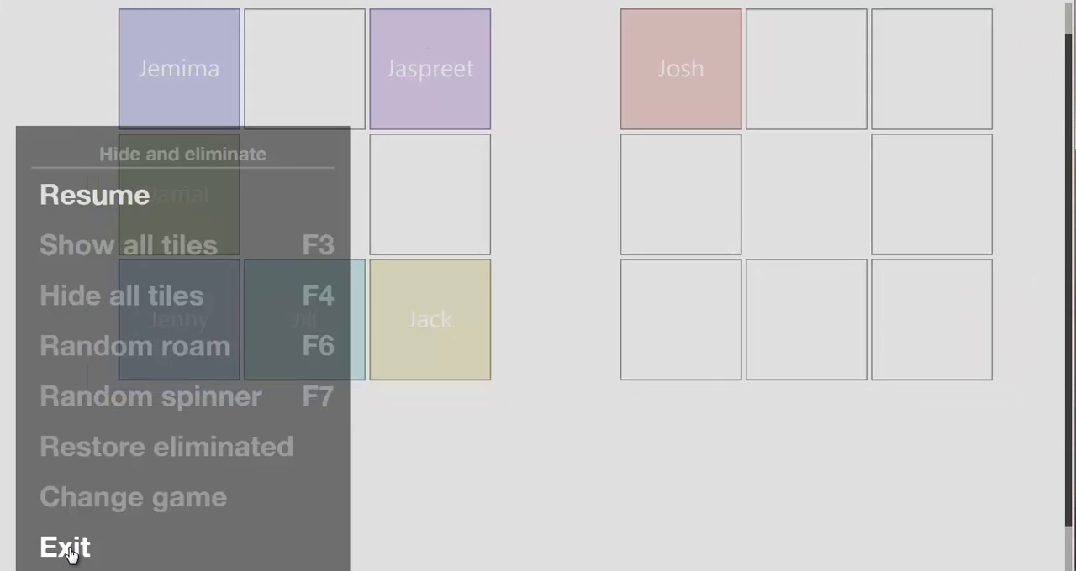
click(72, 551)
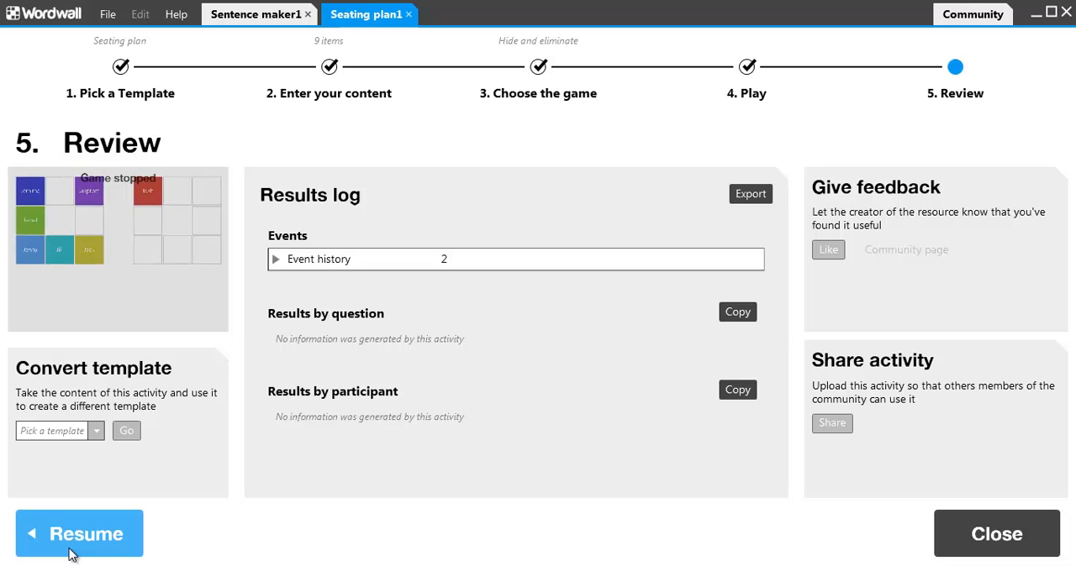
Step: Start a new activity from the Flip tiles template and add a tile with Iron on the front and Fe on the back
click(126, 94)
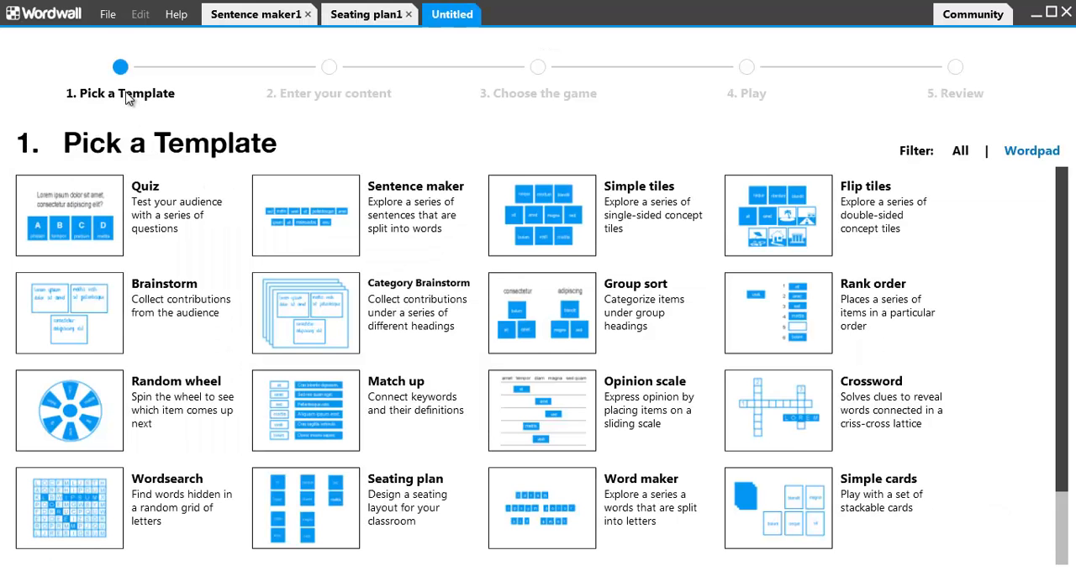
click(811, 213)
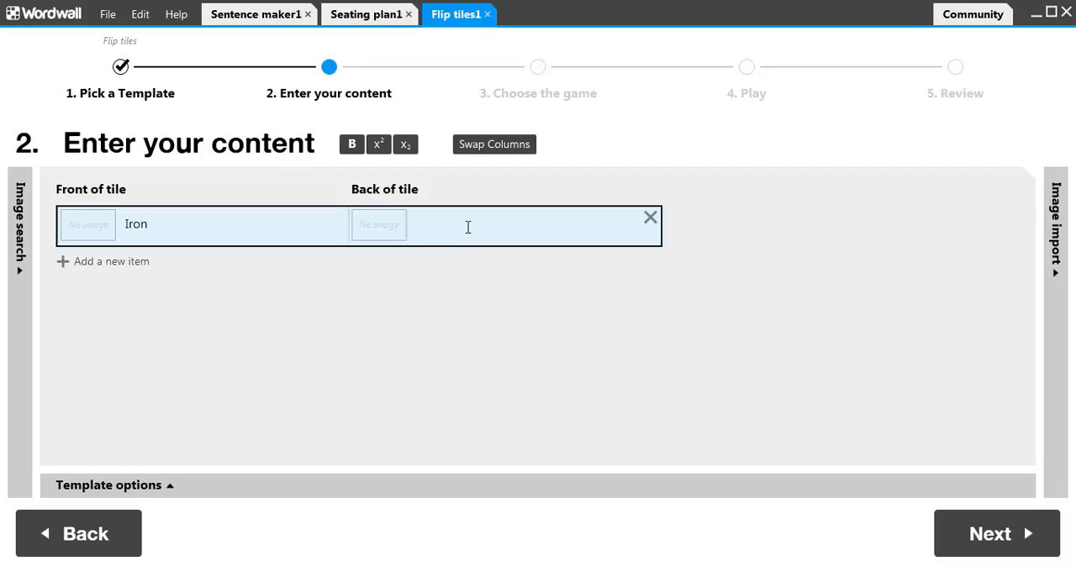
key(Return)
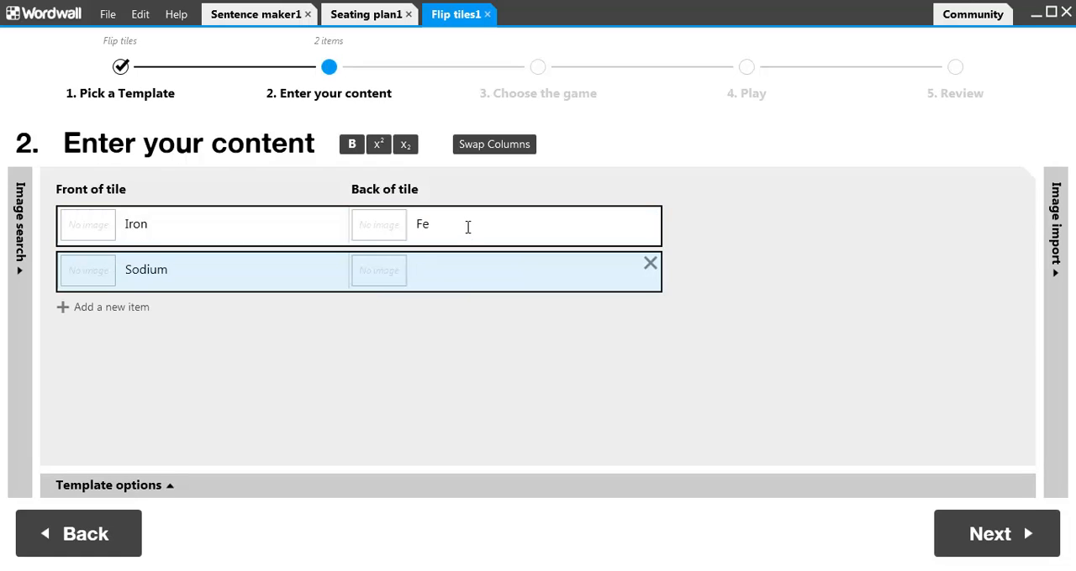
Step: Add the front and back tile pairs Sodium/Na, Potassium/K, Silver/Ag and Magnesium/Mg
key(Return)
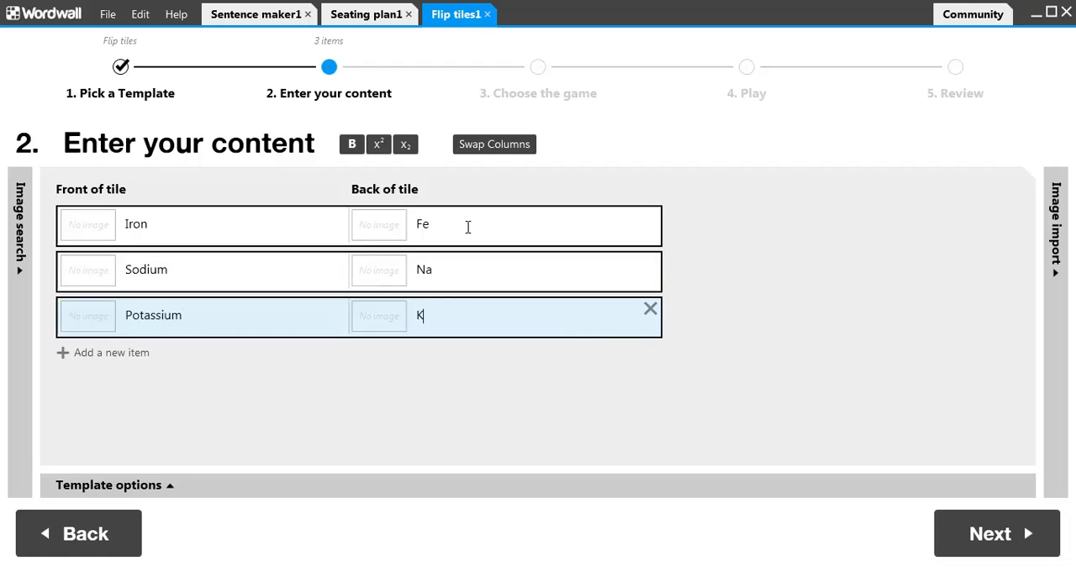
key(Return)
text(Silver)
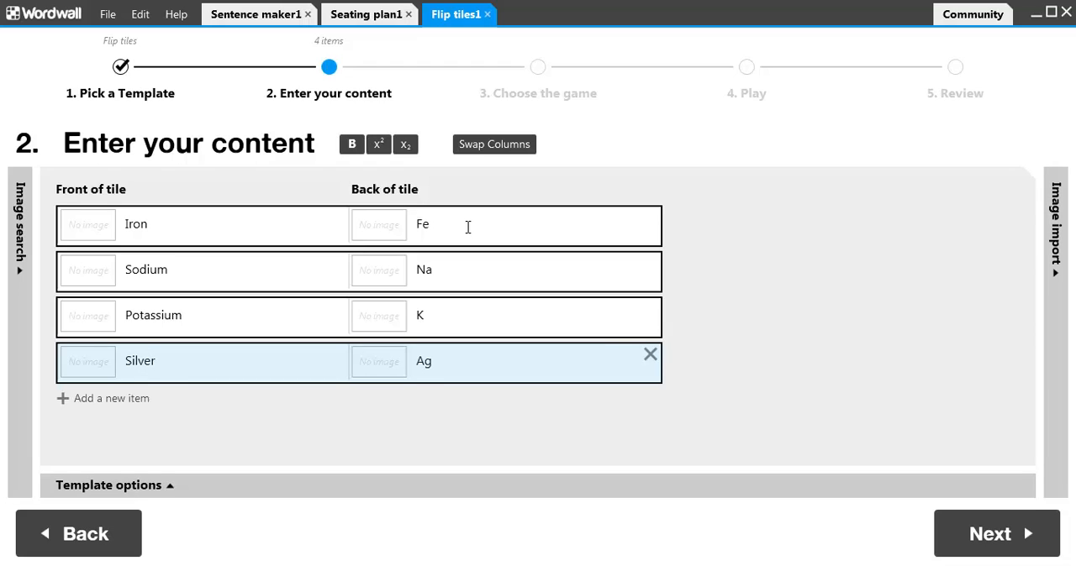
key(Return)
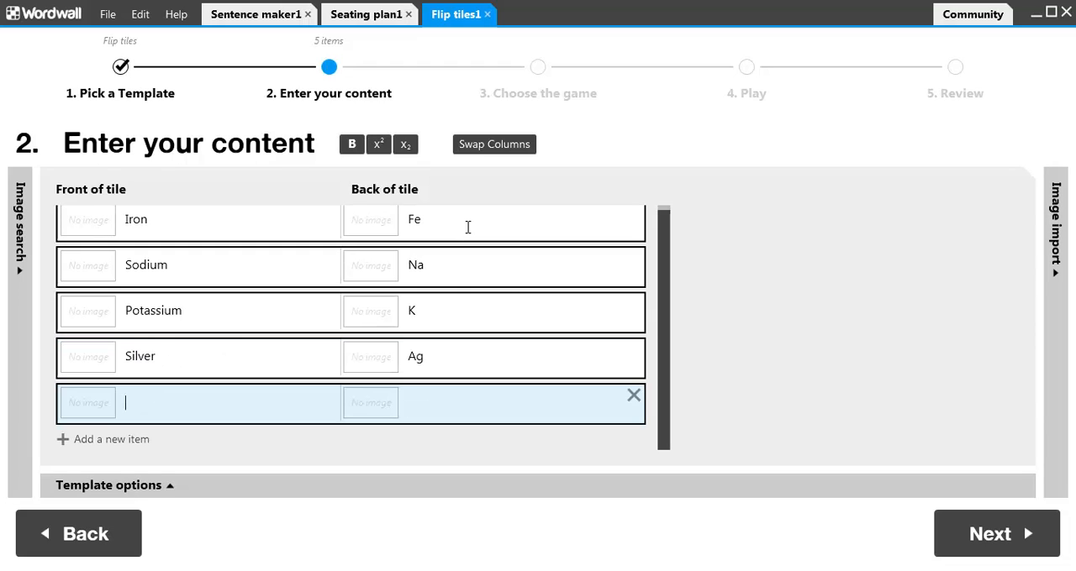
text(Mad)
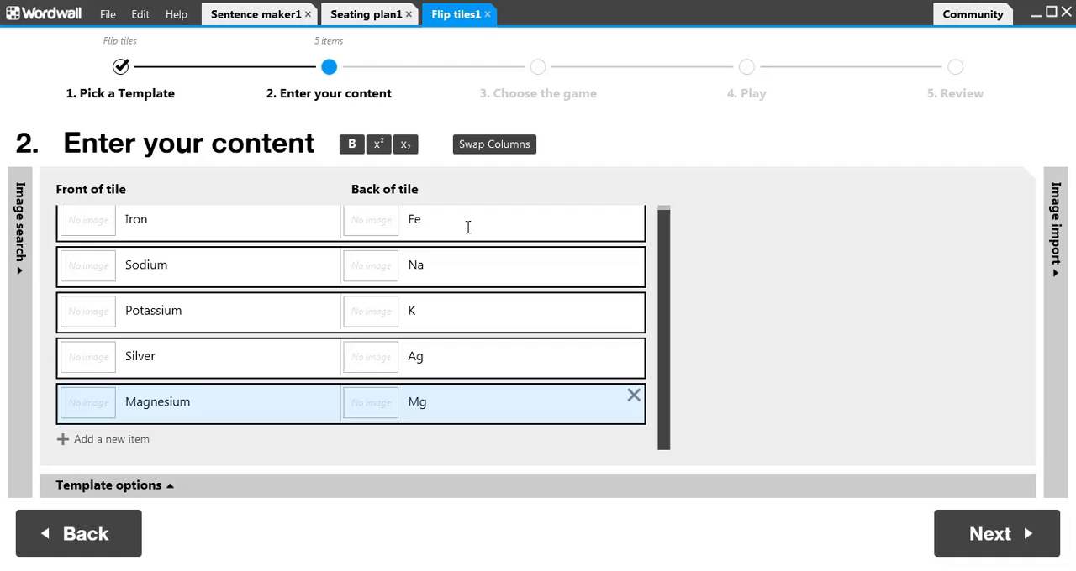
Step: Search the image library for Iron and put the grey tub picture on the front of the Iron tile
click(26, 269)
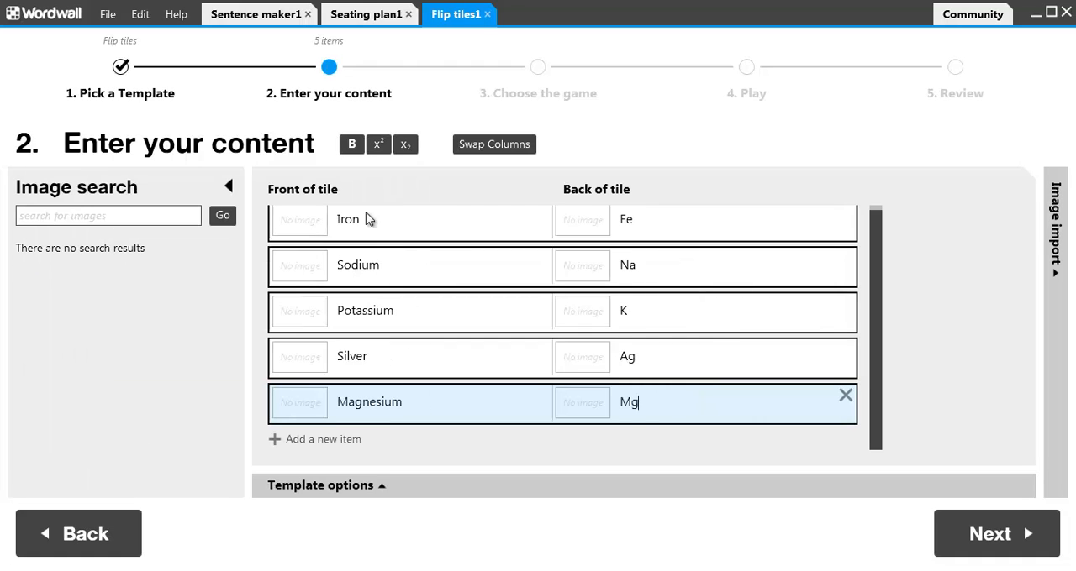
drag(364, 219, 337, 218)
click(147, 213)
text(Iron)
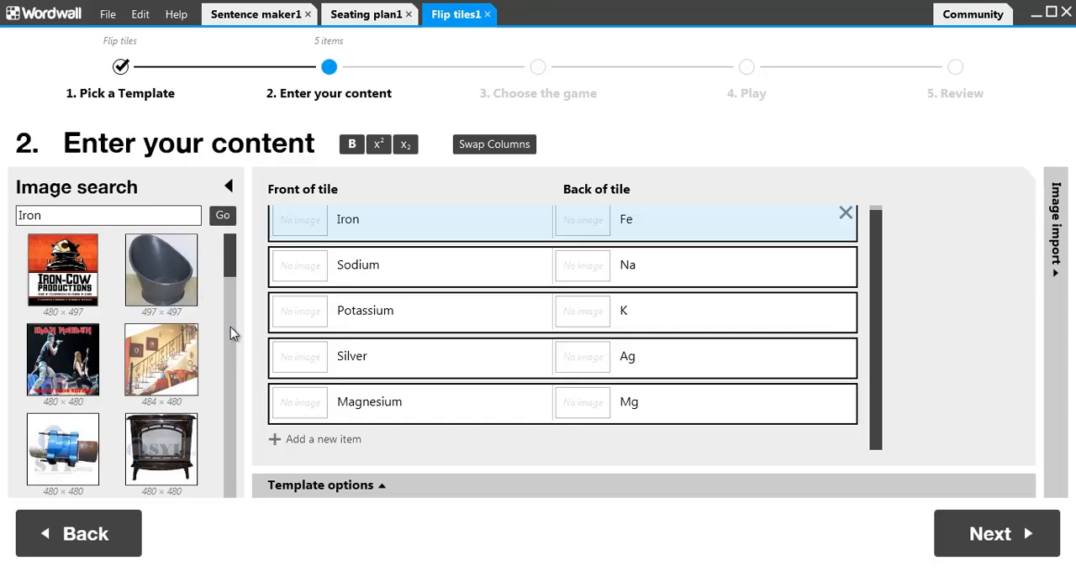
scroll(230, 327, down, 5)
scroll(225, 389, up, 5)
drag(163, 271, 300, 227)
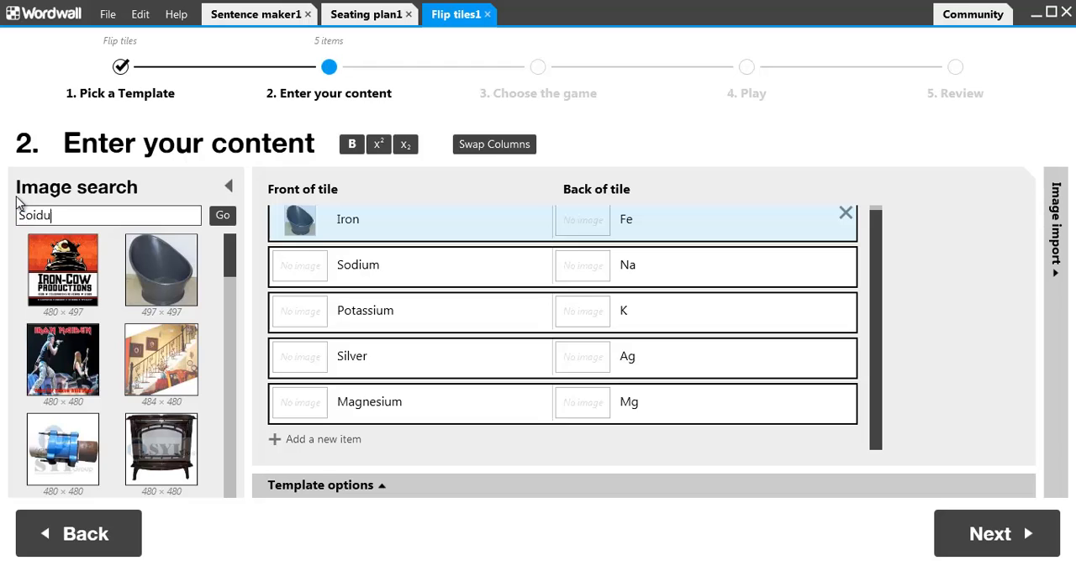
Step: Search for Sodium images and settle on the orange flame picture for the front of the Sodium tile
click(225, 217)
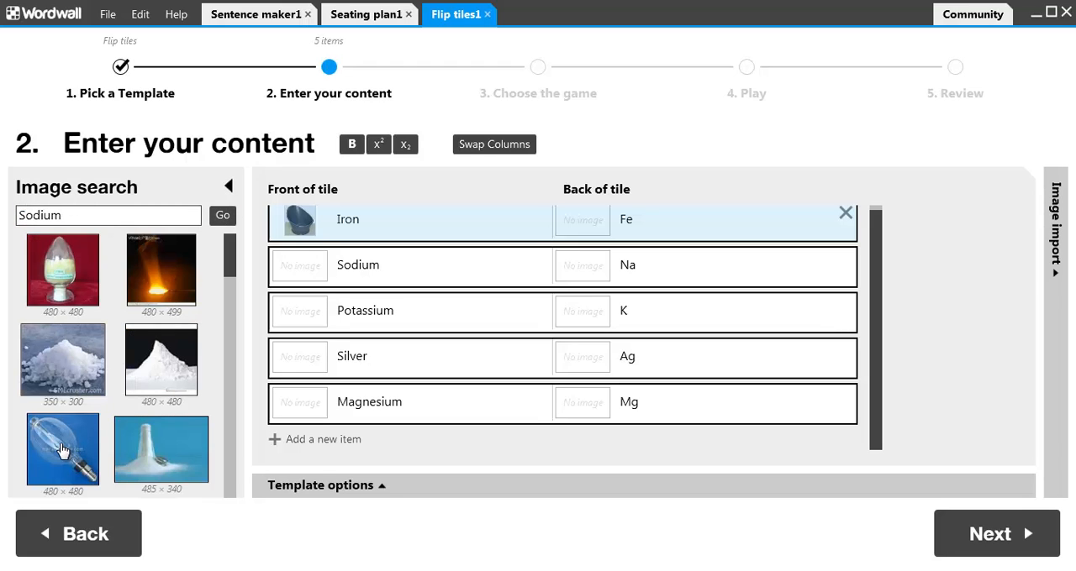
drag(315, 296, 301, 263)
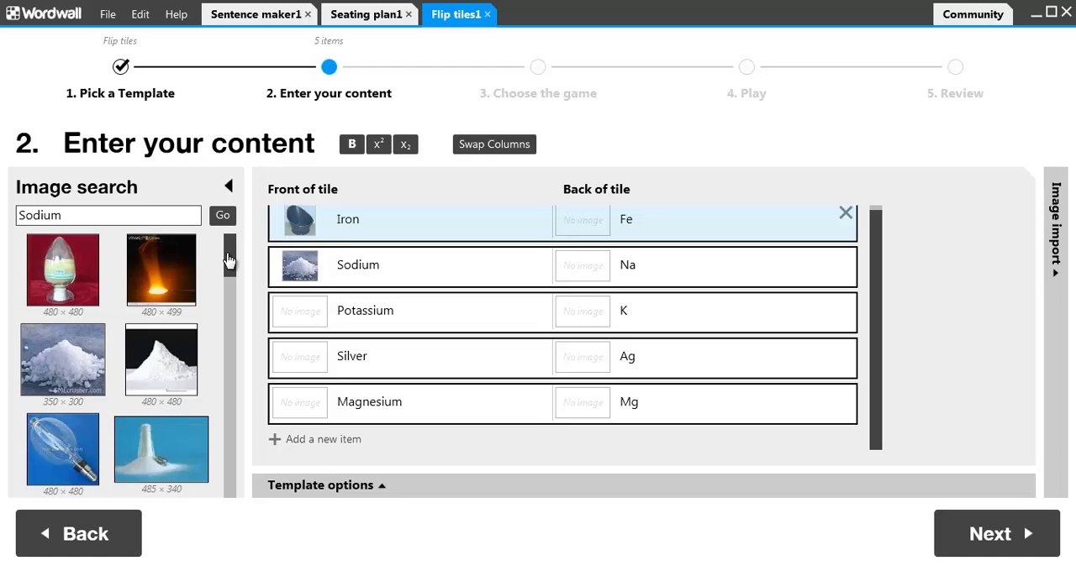
drag(148, 279, 300, 266)
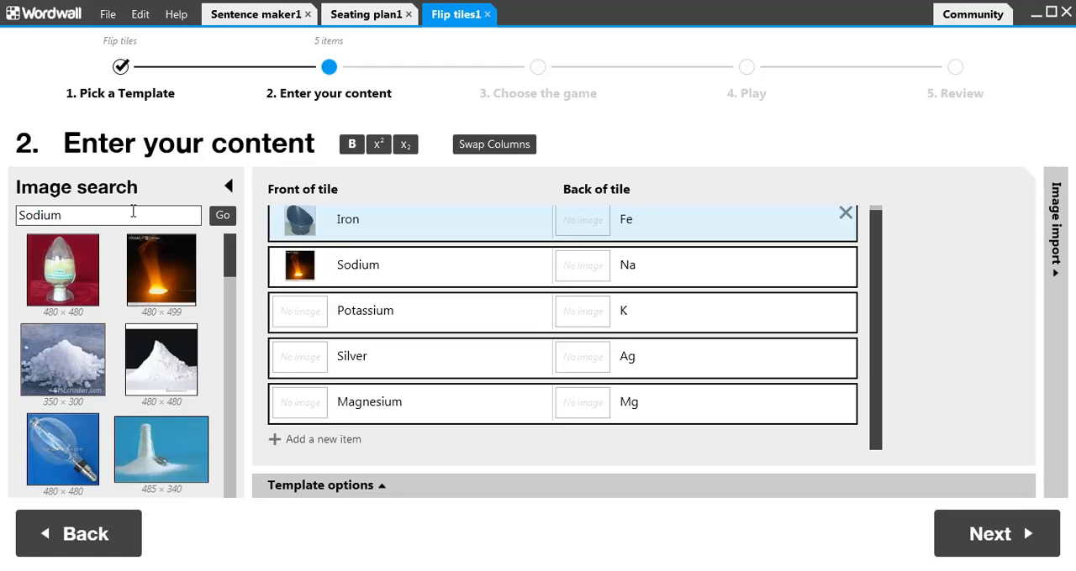
Step: Search for Potassium images and put the bananas picture on the front of the Potassium tile
drag(132, 215, 4, 218)
text(Potass)
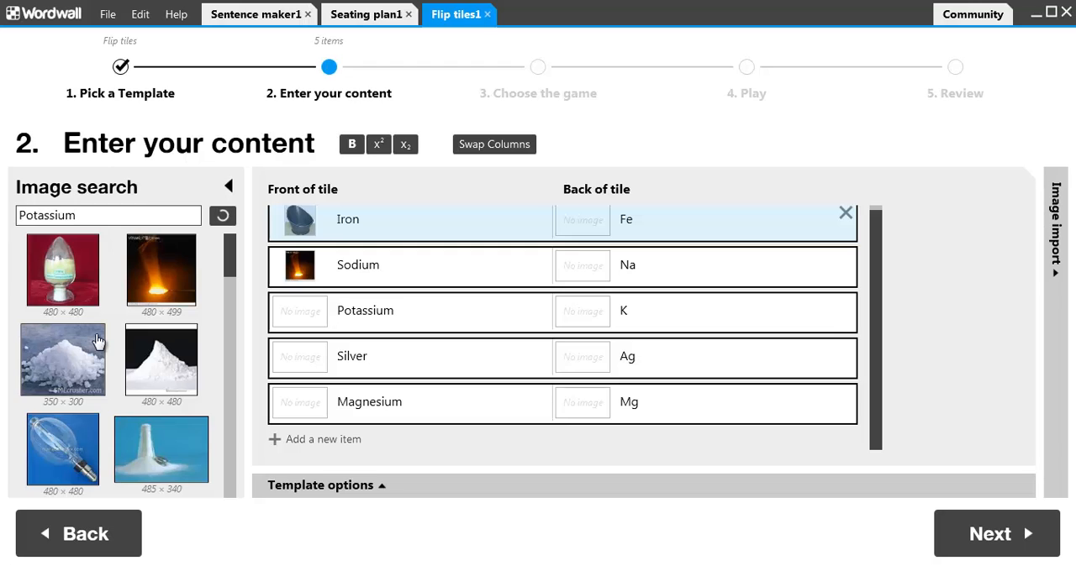
scroll(235, 386, down, 3)
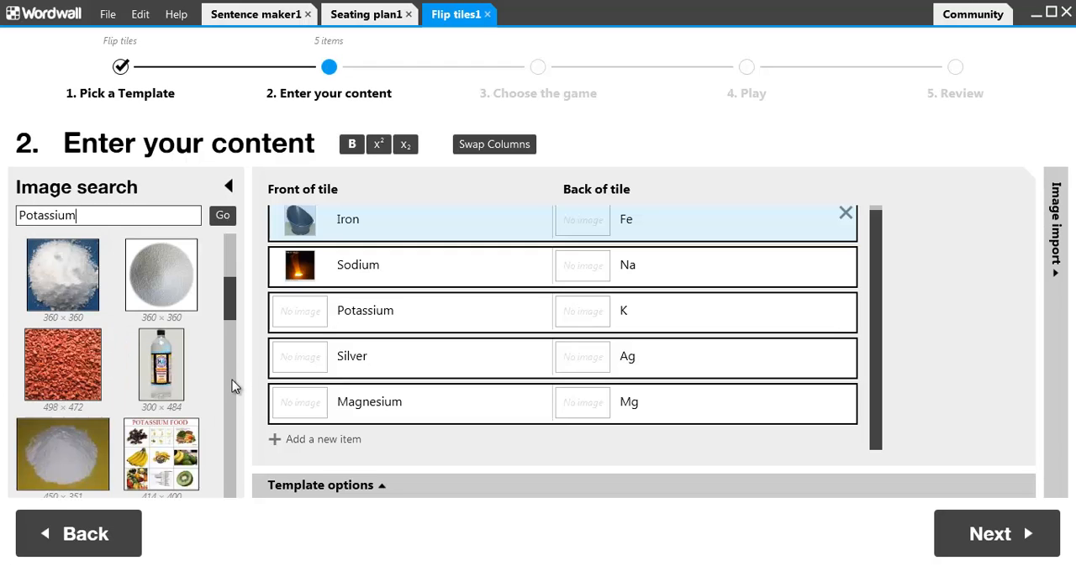
scroll(234, 387, down, 3)
drag(160, 281, 300, 315)
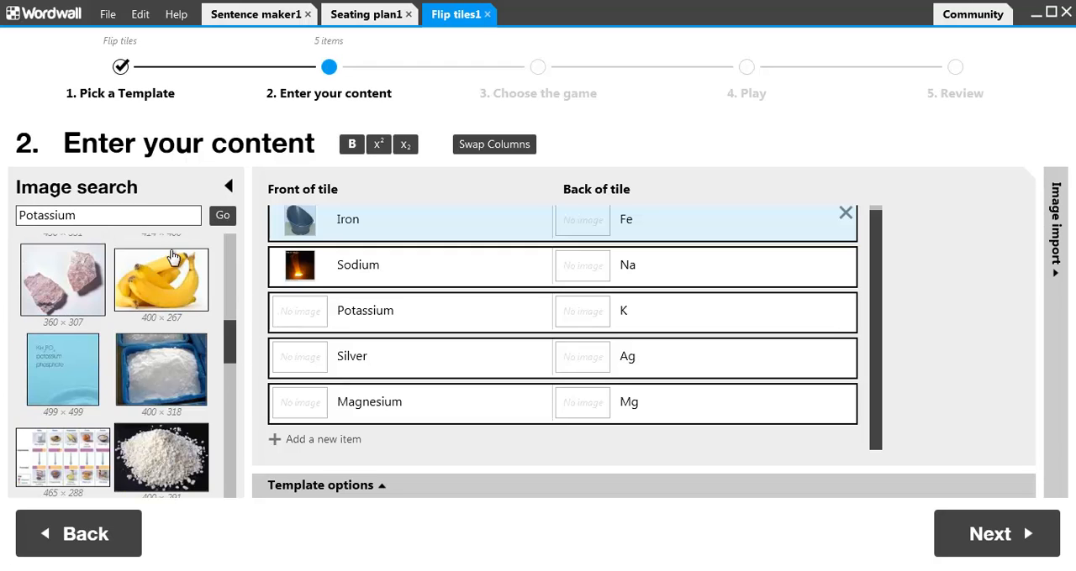
Step: Search for Silver images and put the single diamond ring picture on the front of the Silver tile
drag(77, 215, 10, 218)
text(Silver)
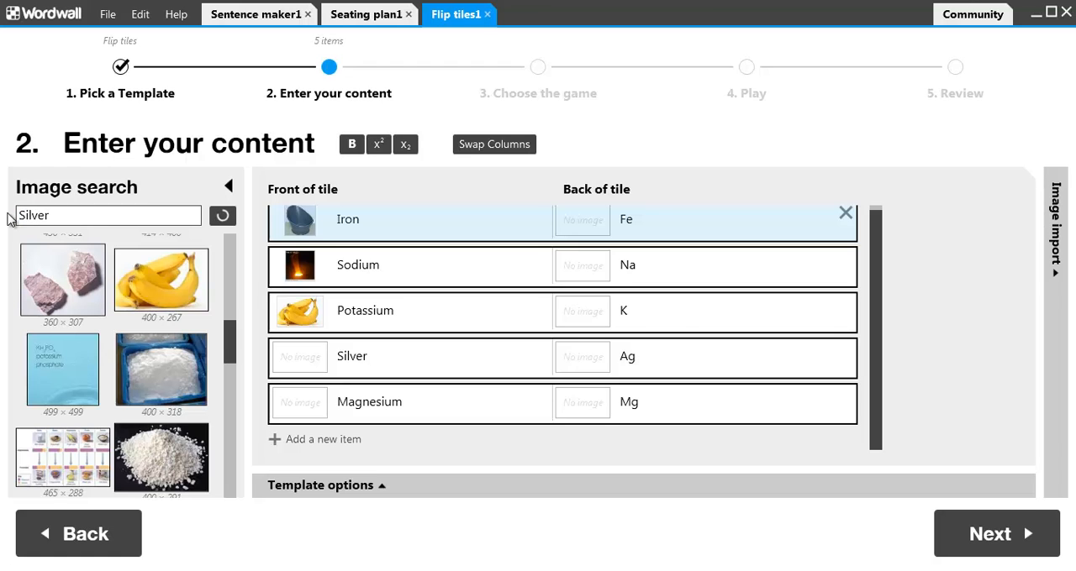
scroll(225, 335, down, 3)
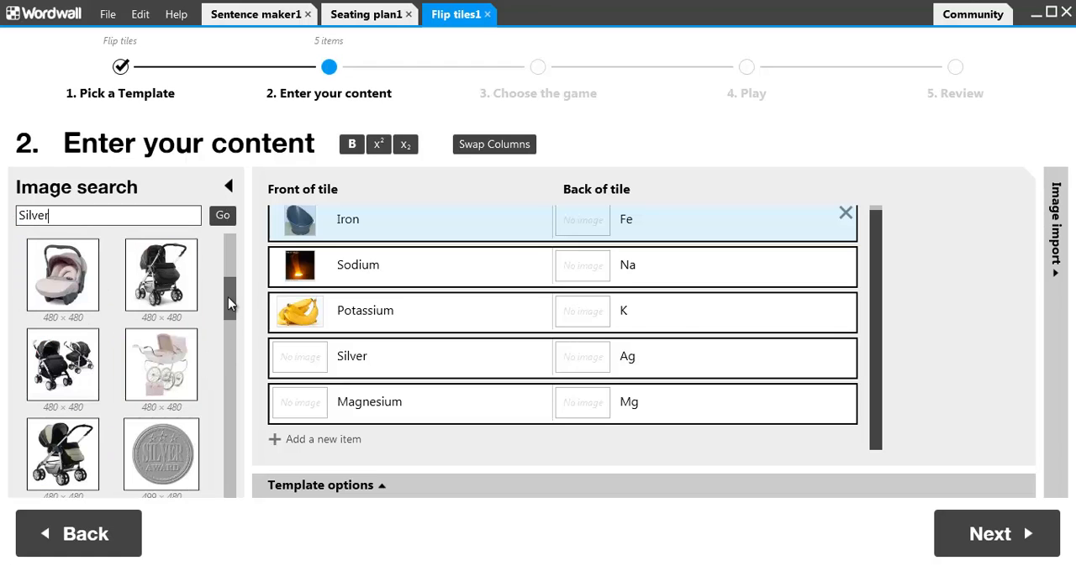
drag(228, 296, 234, 423)
drag(163, 366, 295, 367)
Step: Search for Magnesium images and put the coiled metal ribbon picture on the front of the Magnesium tile
drag(132, 214, 11, 215)
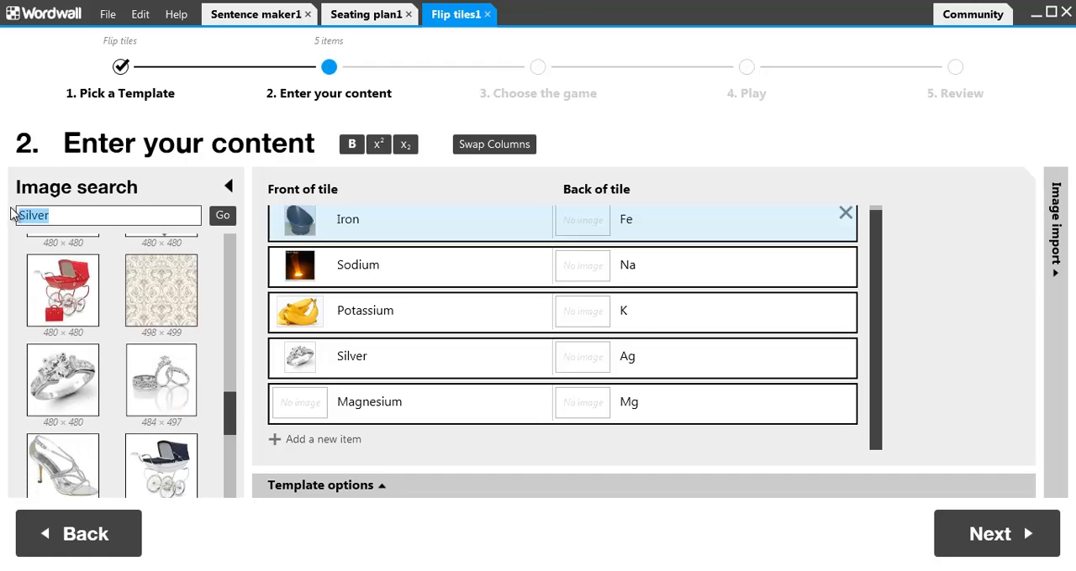
text(Magnesium)
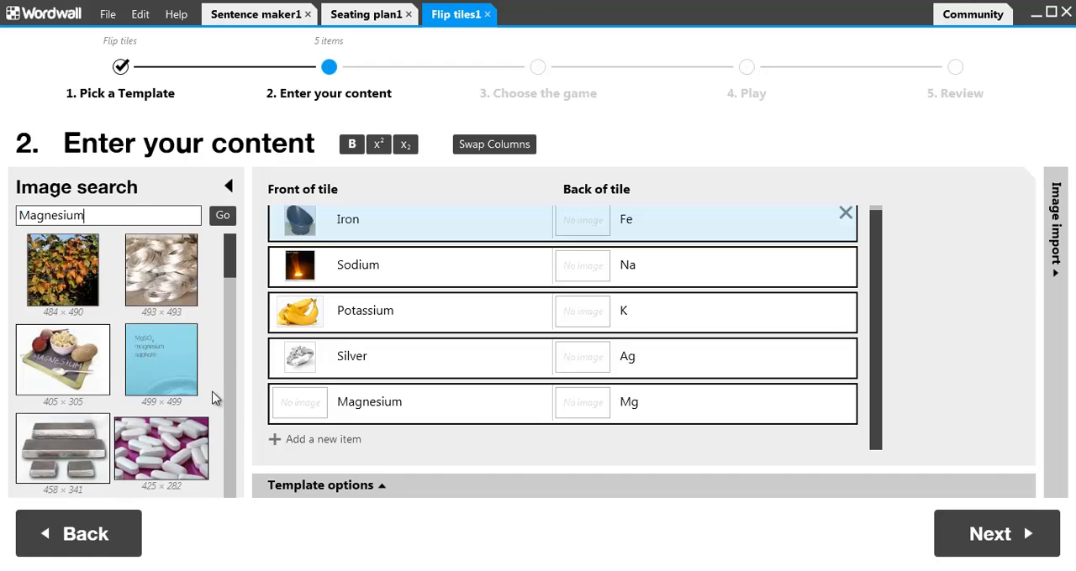
drag(305, 407, 305, 408)
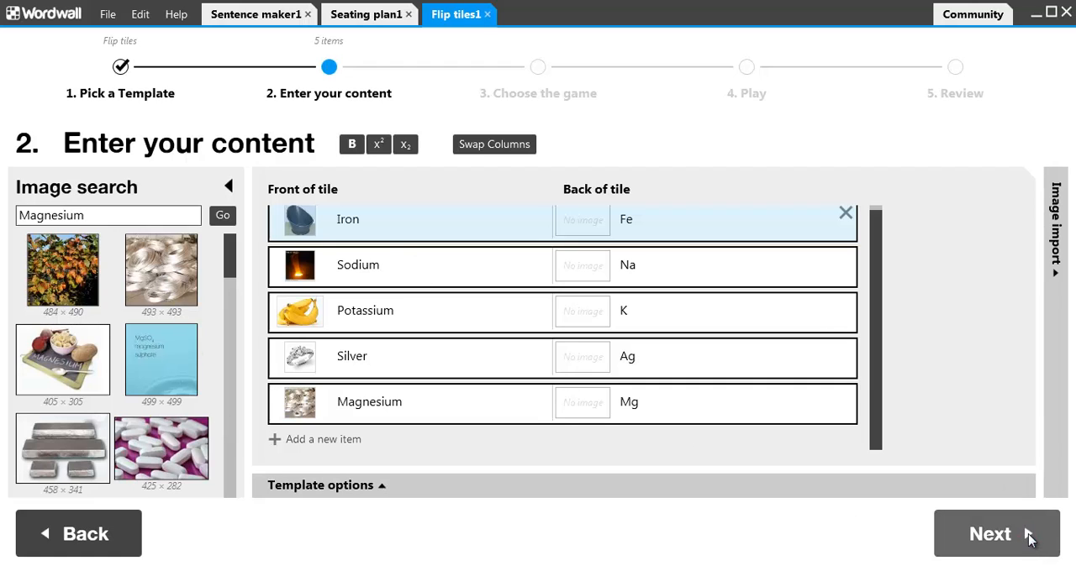
Step: Proceed to the game choice, apply the Blackboard theme and start playing with the Turn over rules
click(1030, 538)
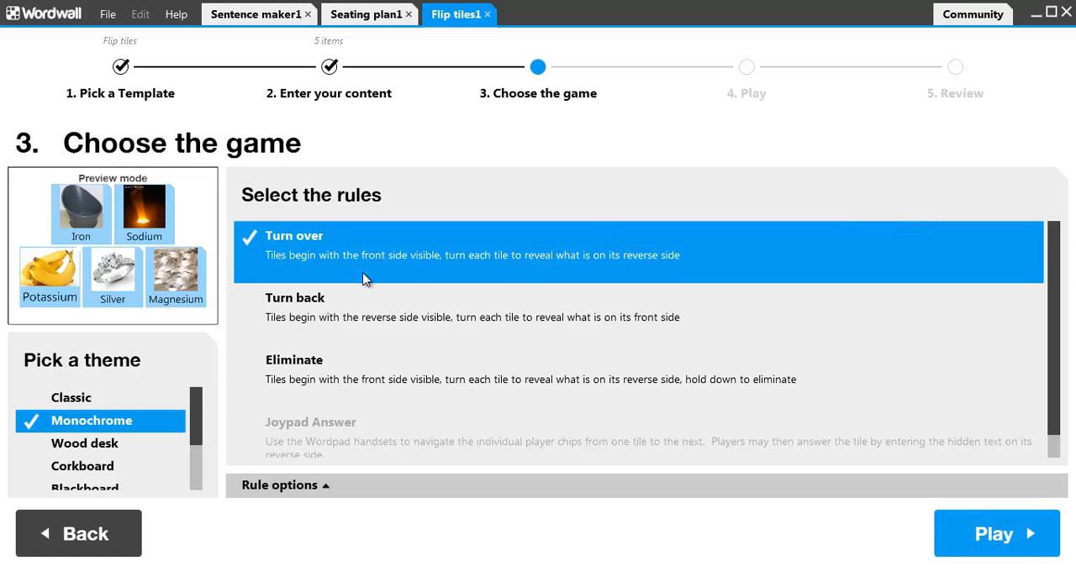
click(202, 470)
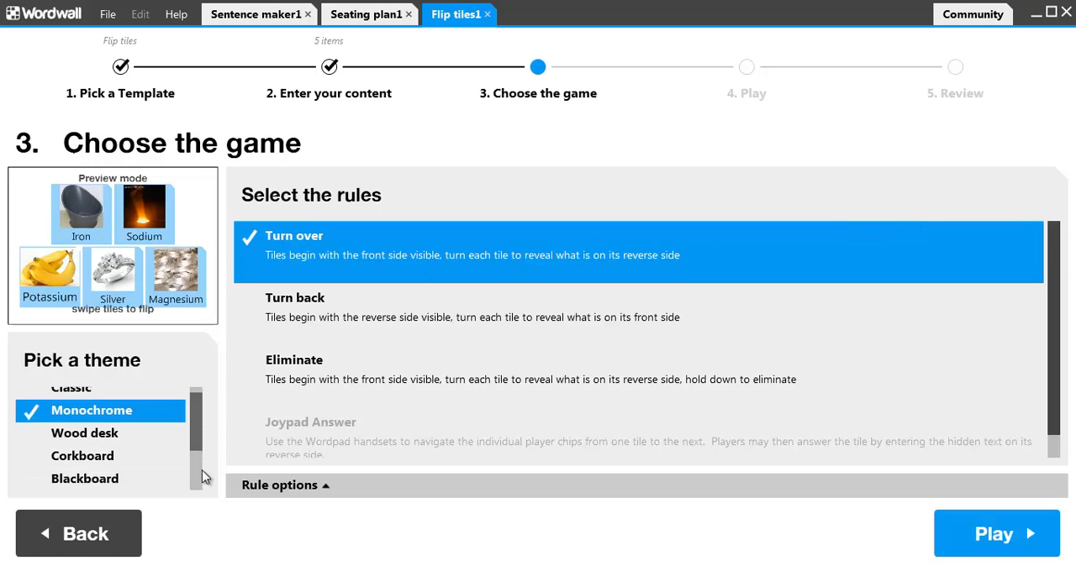
click(77, 477)
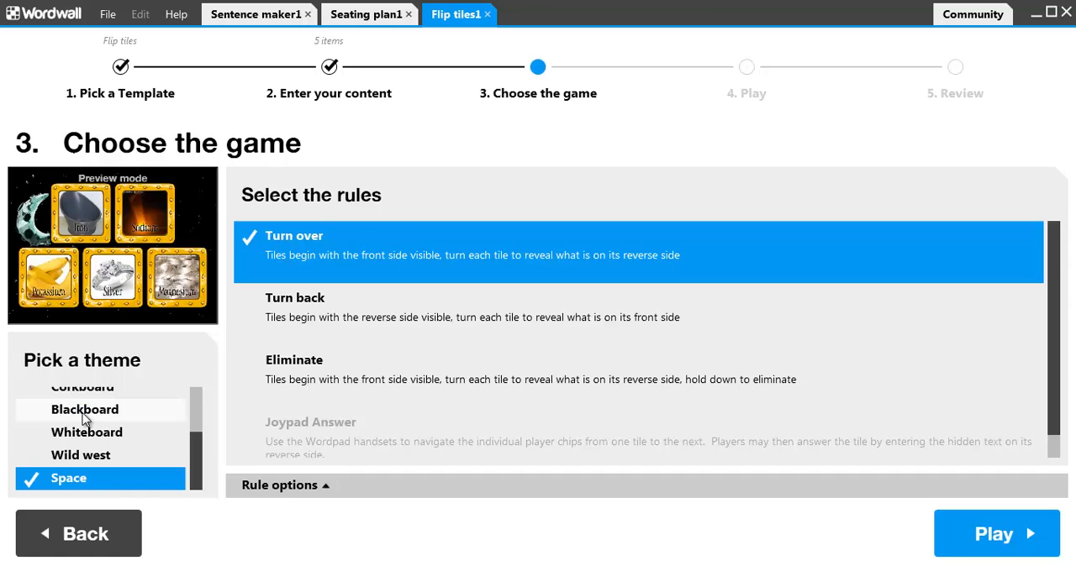
click(84, 410)
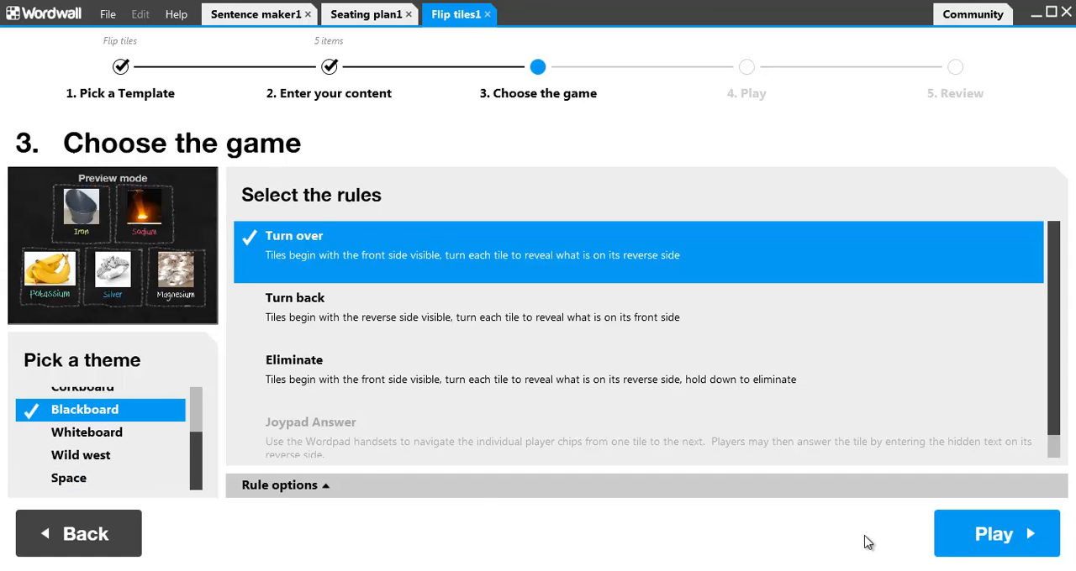
click(941, 534)
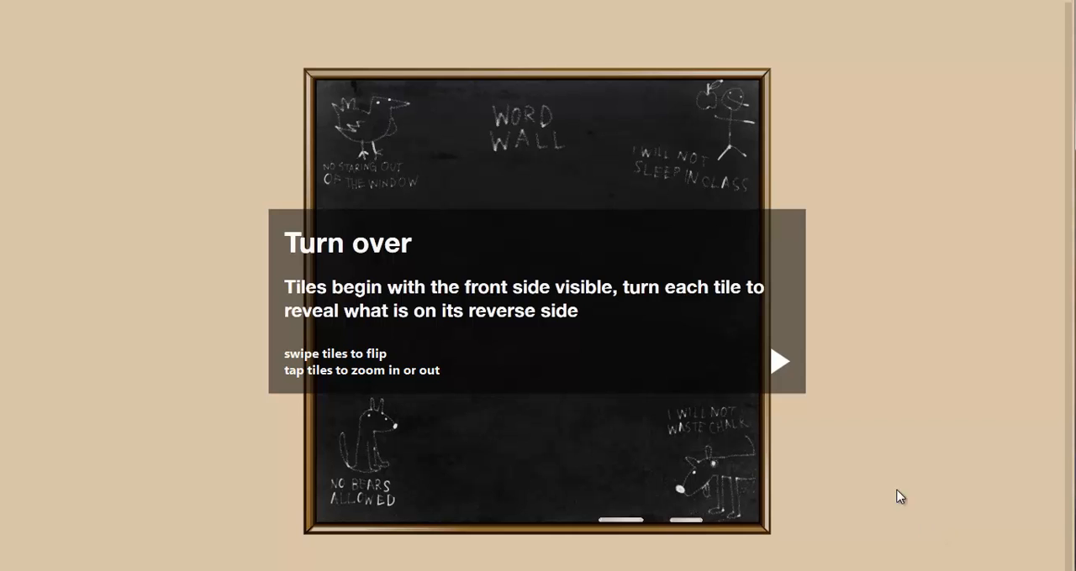
click(778, 366)
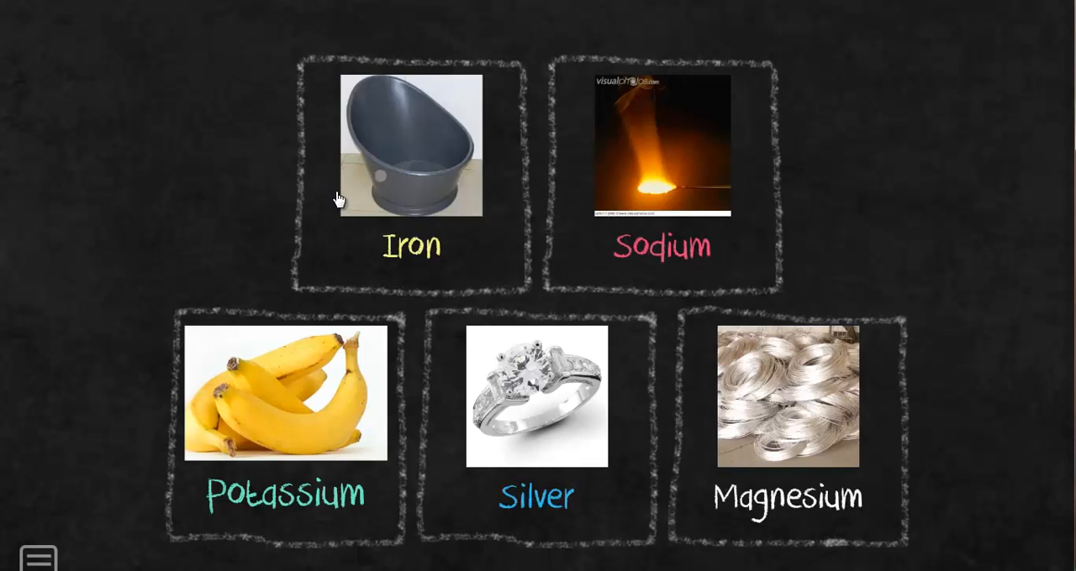
Step: Flip the Iron, Sodium, Silver, Magnesium and Potassium tiles to show their symbols
click(439, 209)
click(622, 232)
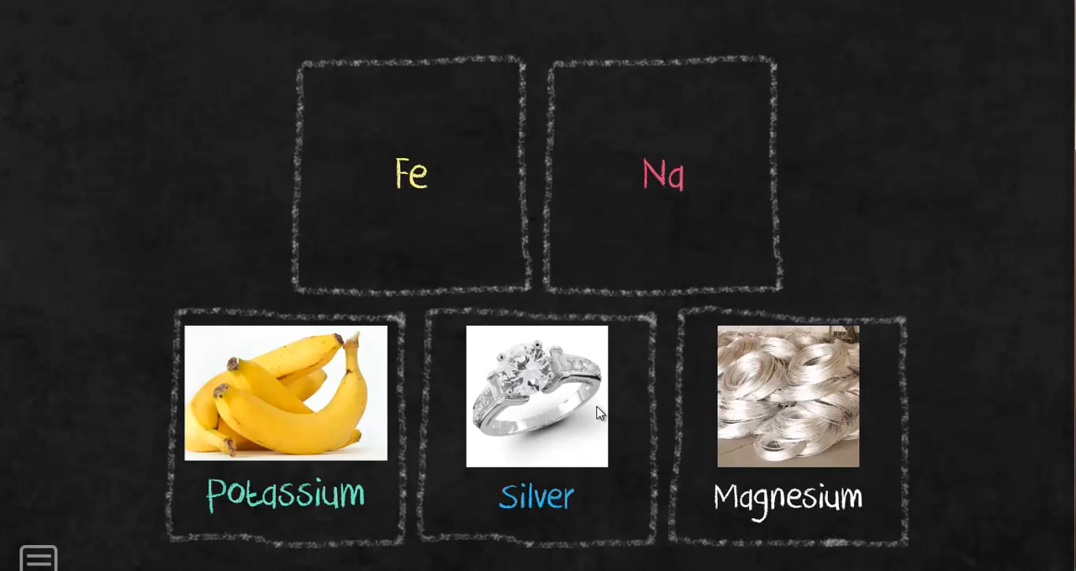
click(542, 424)
click(766, 424)
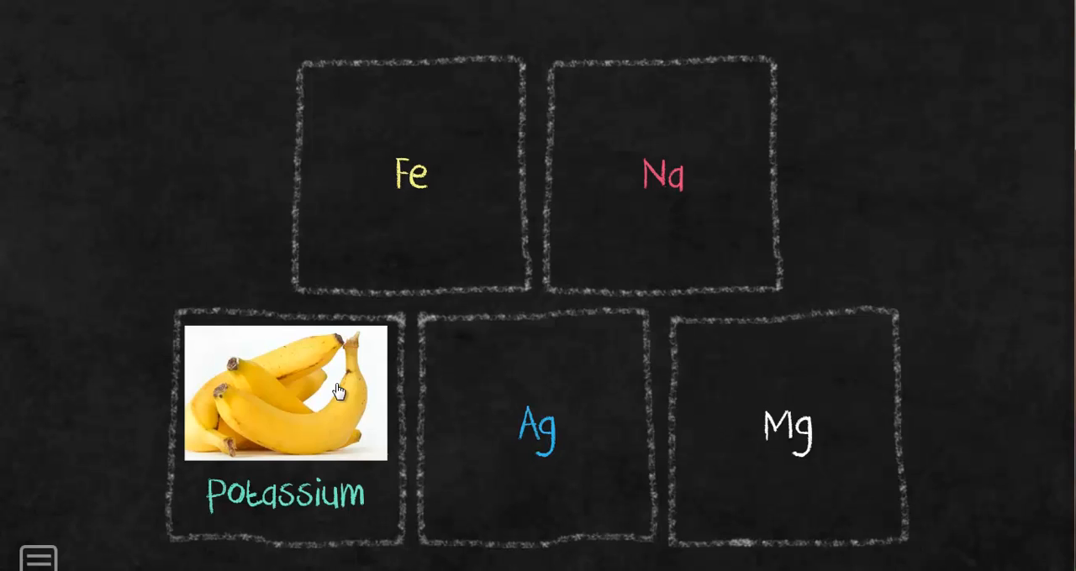
click(262, 401)
Step: Shuffle the tiles and turn the K, Fe and Mg tiles back to their picture sides
click(38, 559)
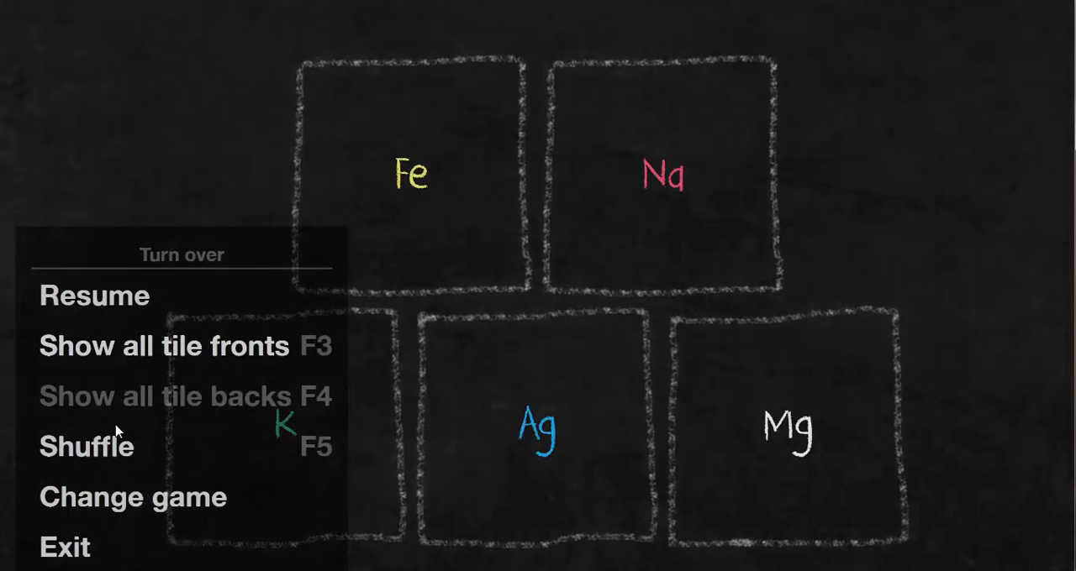
click(112, 448)
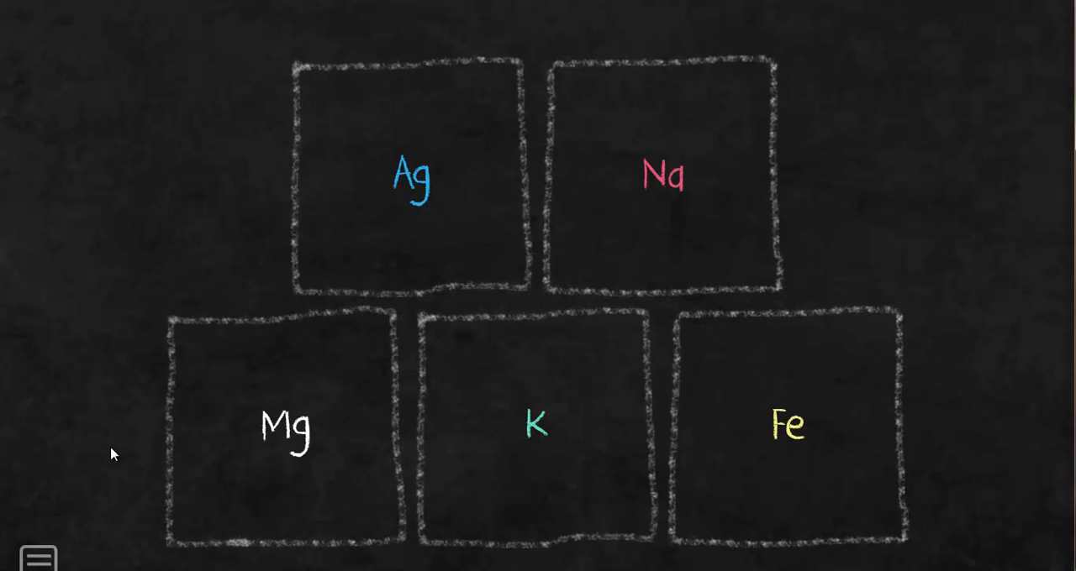
click(501, 437)
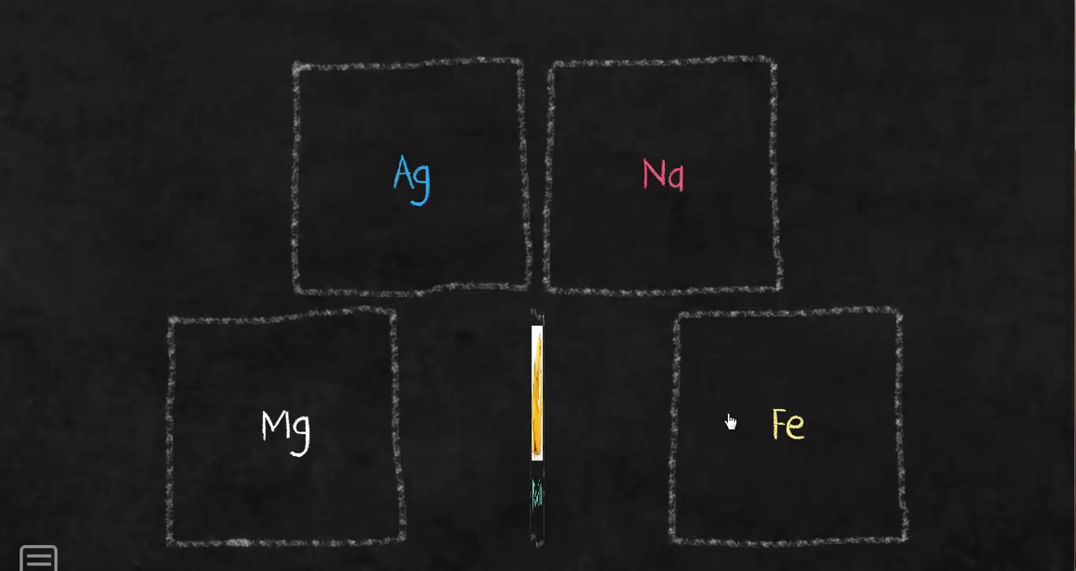
click(728, 425)
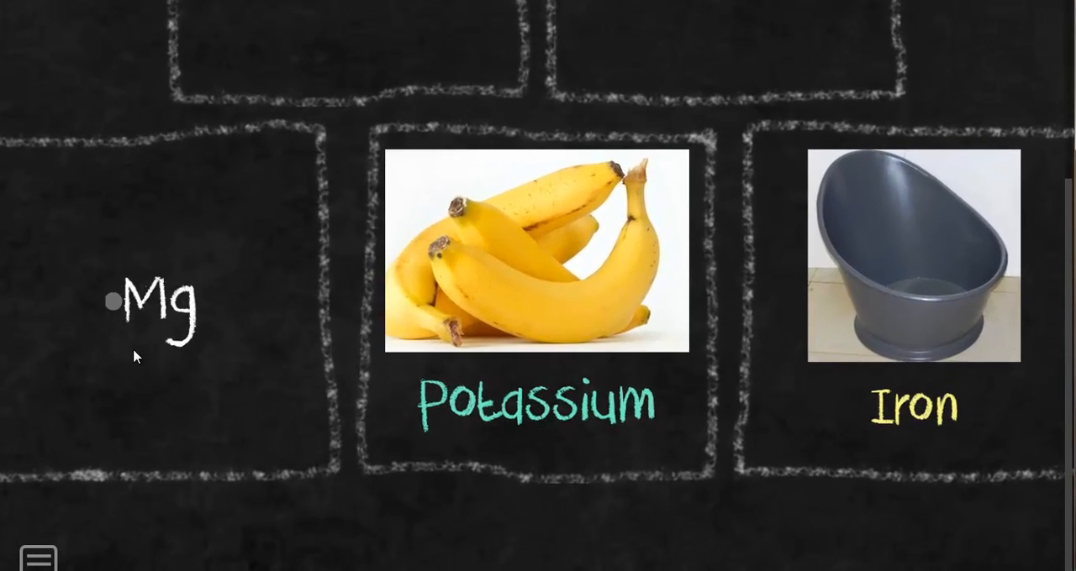
click(158, 303)
Step: Exit the flip tiles game and convert the activity to the Match up template
click(41, 558)
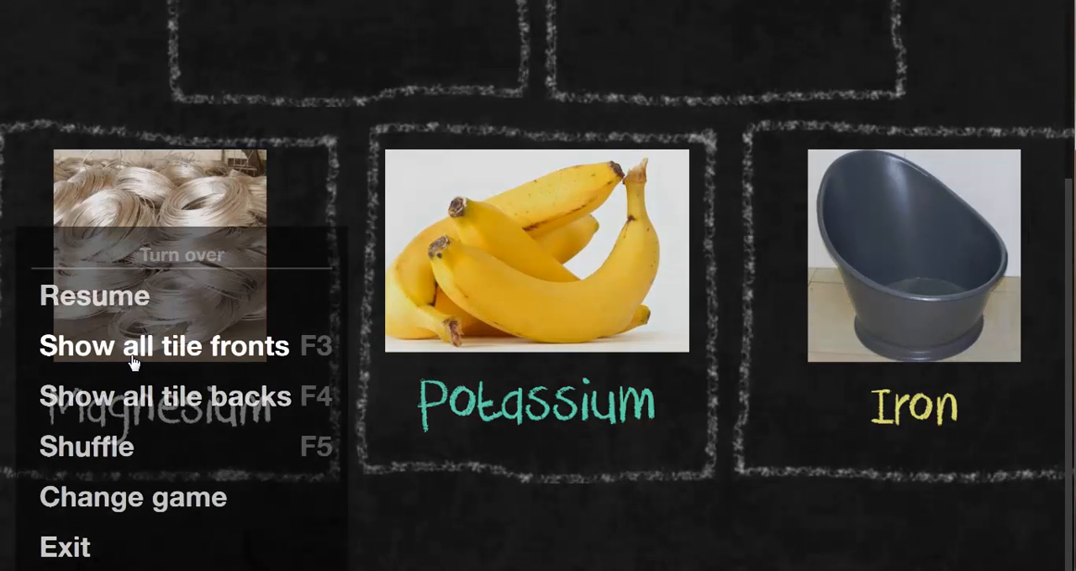
click(74, 546)
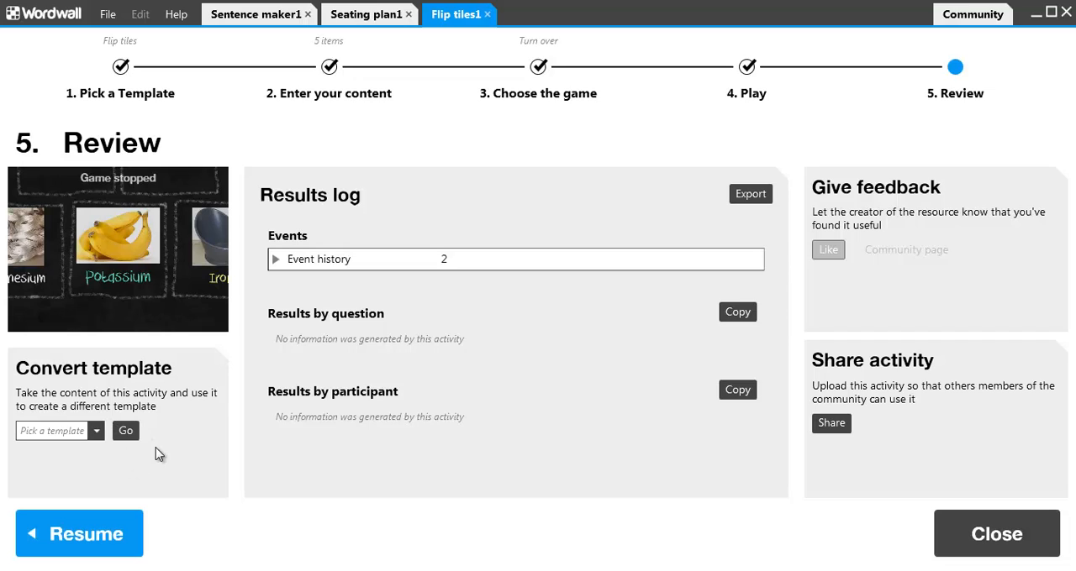
click(97, 431)
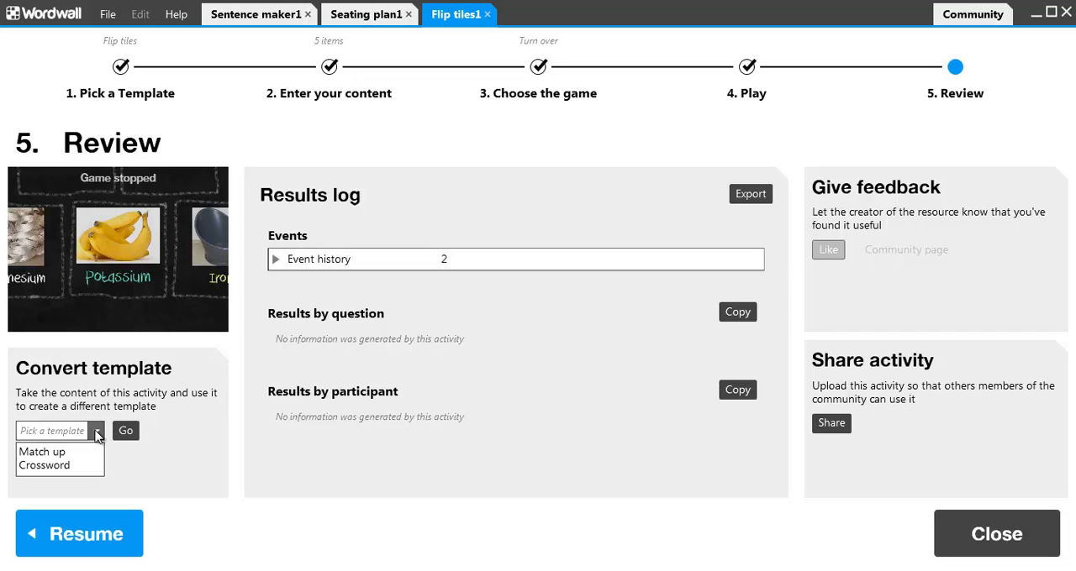
click(76, 453)
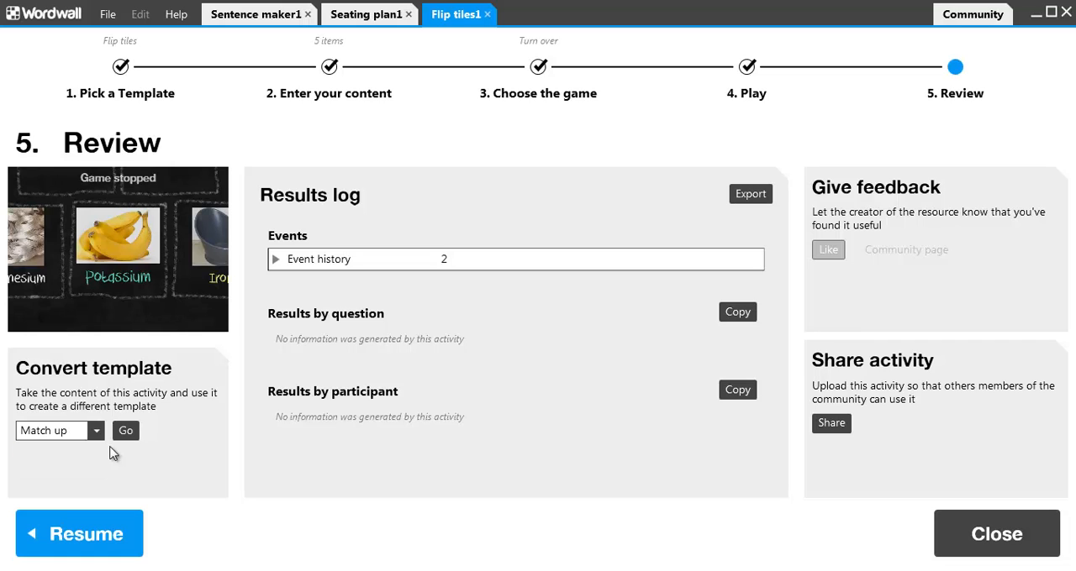
click(124, 433)
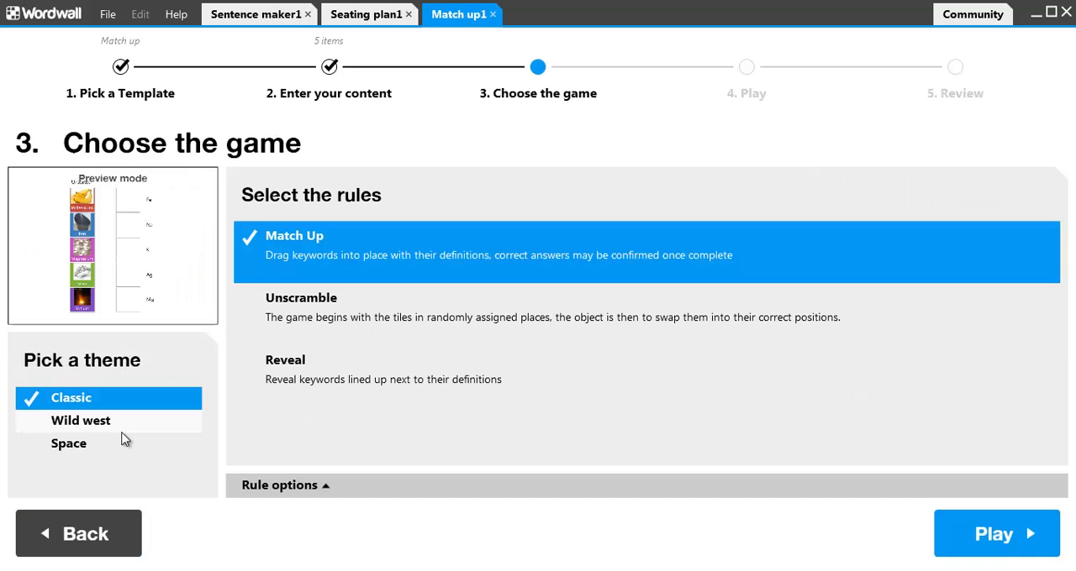
Step: Apply the Wild west theme and start playing with the Match Up rules
click(90, 421)
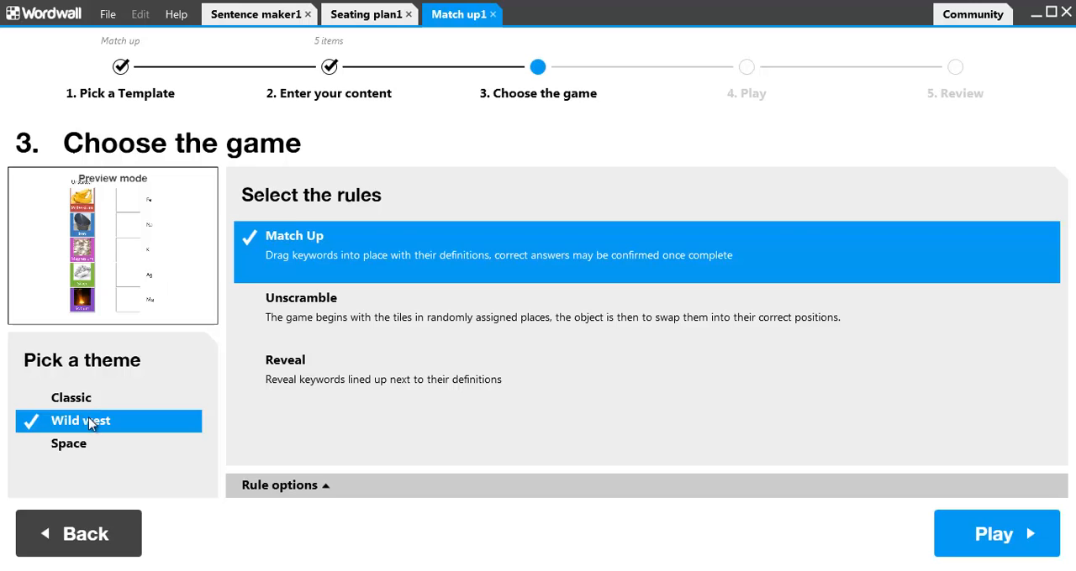
click(994, 535)
click(786, 366)
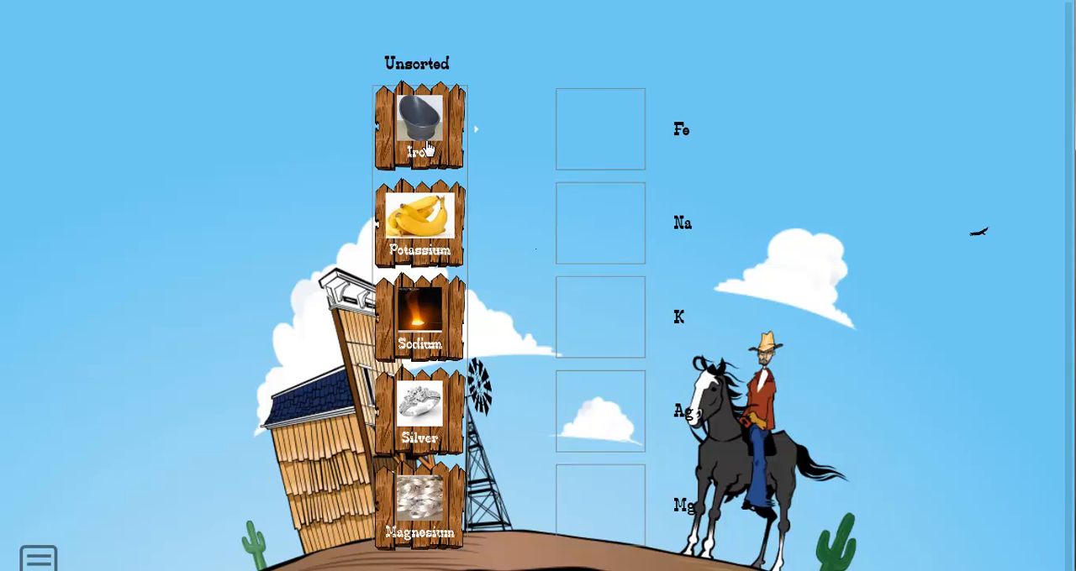
Step: Place Potassium beside K, Sodium beside Na, Magnesium beside Ag, Silver beside Mg and Iron beside Fe
drag(426, 228, 593, 326)
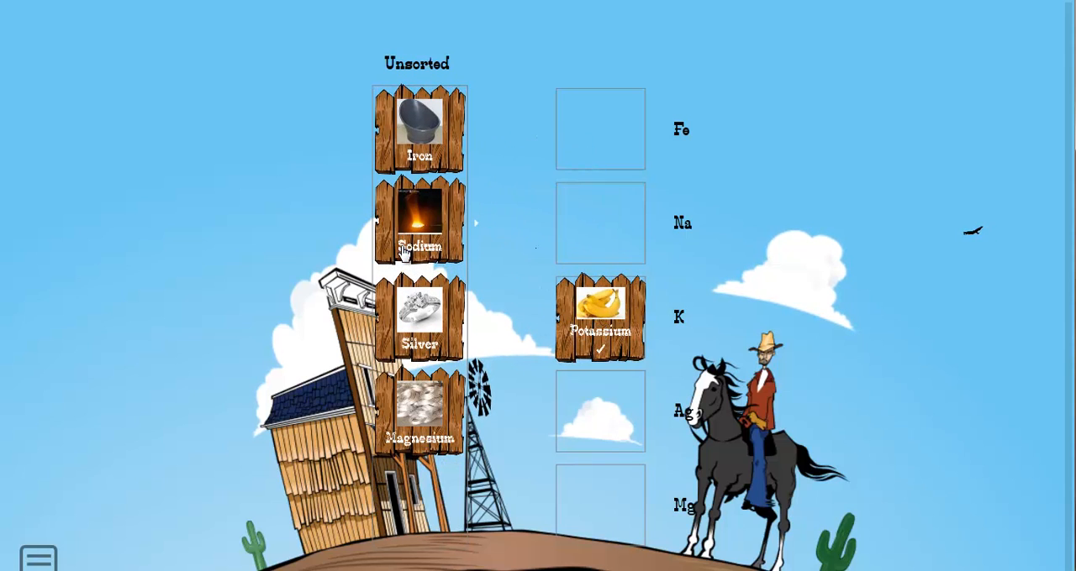
click(563, 252)
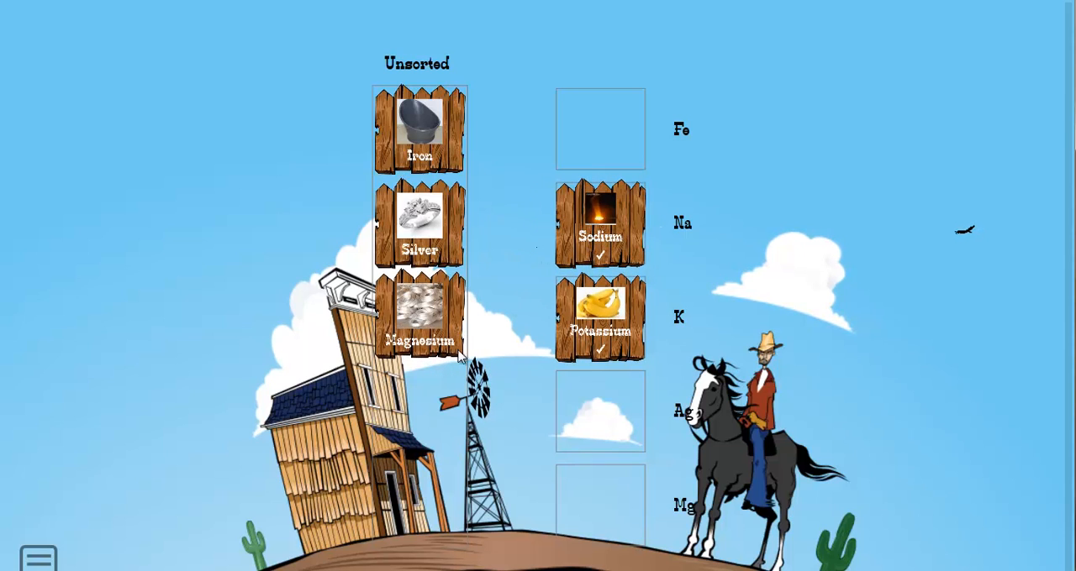
drag(460, 356, 598, 399)
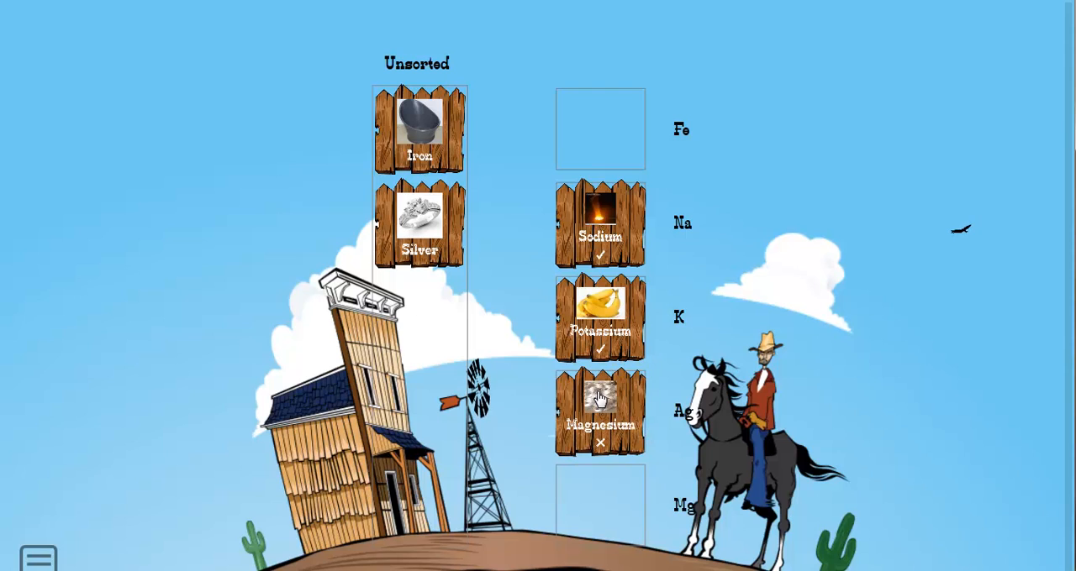
drag(458, 253, 648, 536)
drag(463, 168, 620, 187)
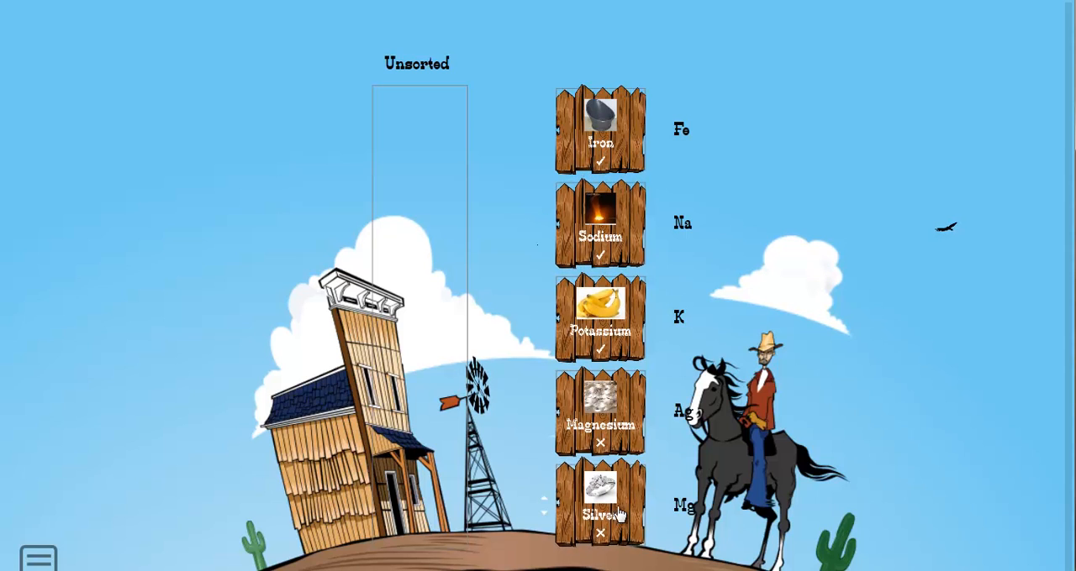
Step: Swap the Silver and Magnesium tiles to match Ag and Mg, and reveal the answers
drag(619, 542, 619, 456)
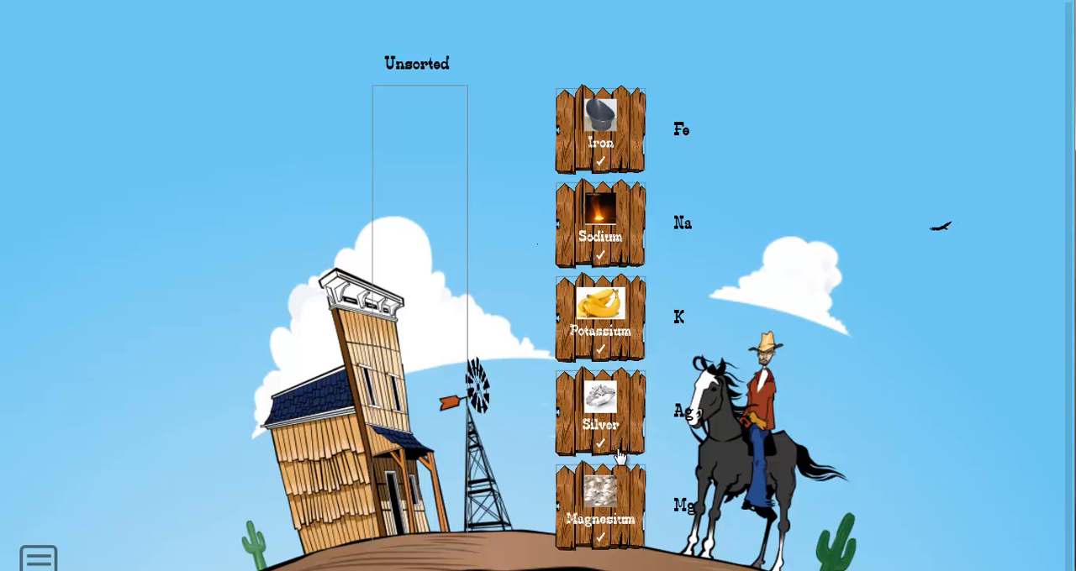
mouse_move(622, 509)
mouse_down()
mouse_move(614, 361)
mouse_move(601, 352)
mouse_move(612, 509)
mouse_up()
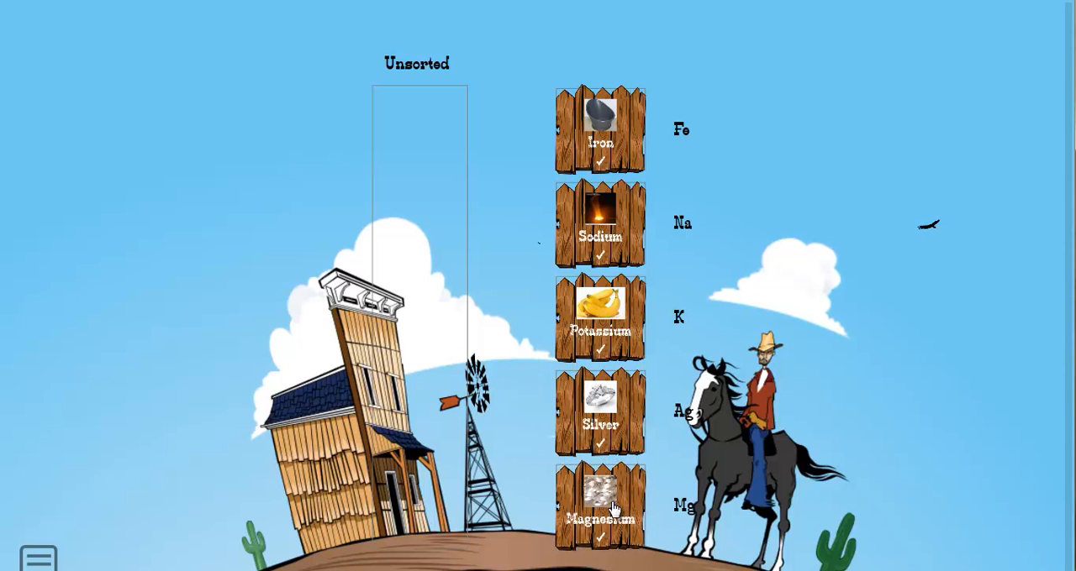
click(38, 557)
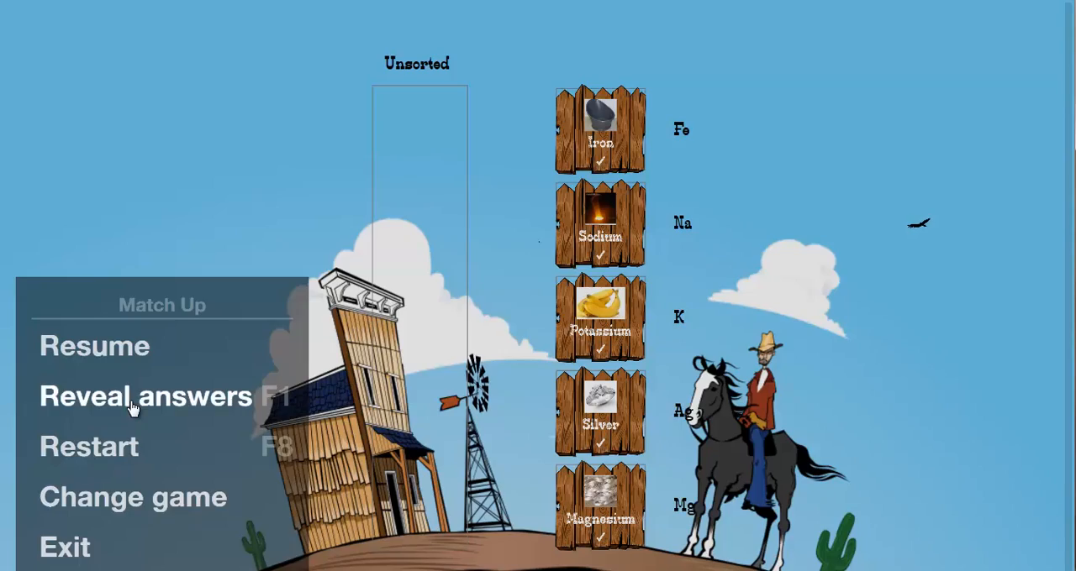
click(130, 401)
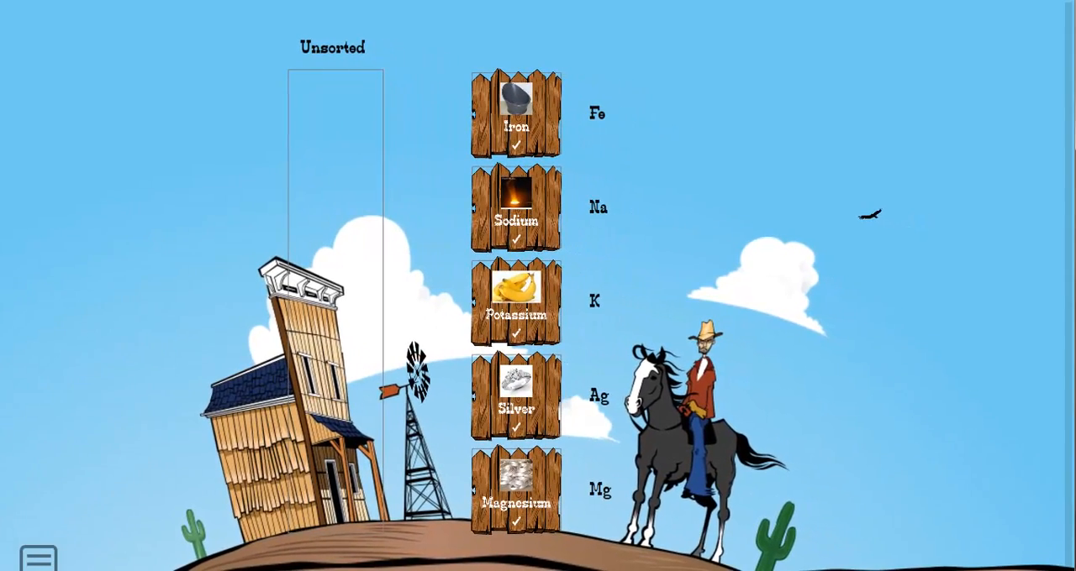
Step: Exit the Match Up game and convert the activity to the Crossword template
click(38, 557)
click(63, 559)
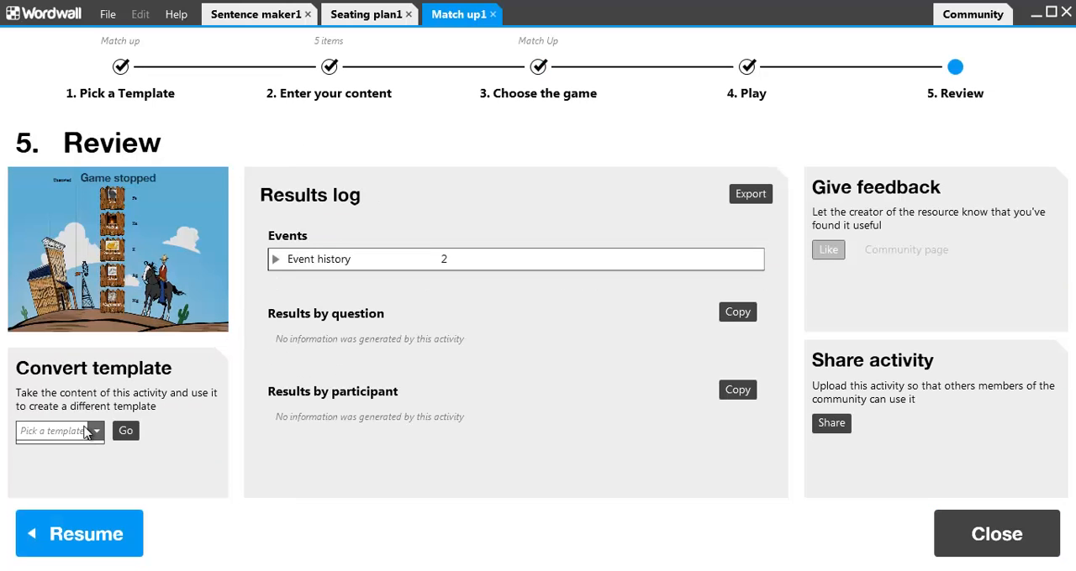
click(87, 432)
click(68, 467)
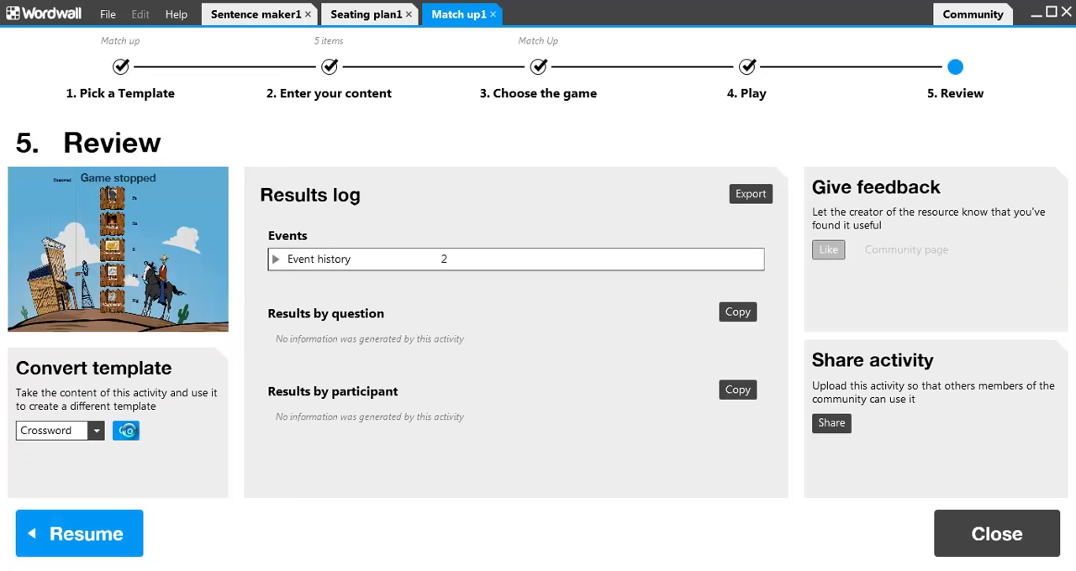
click(125, 432)
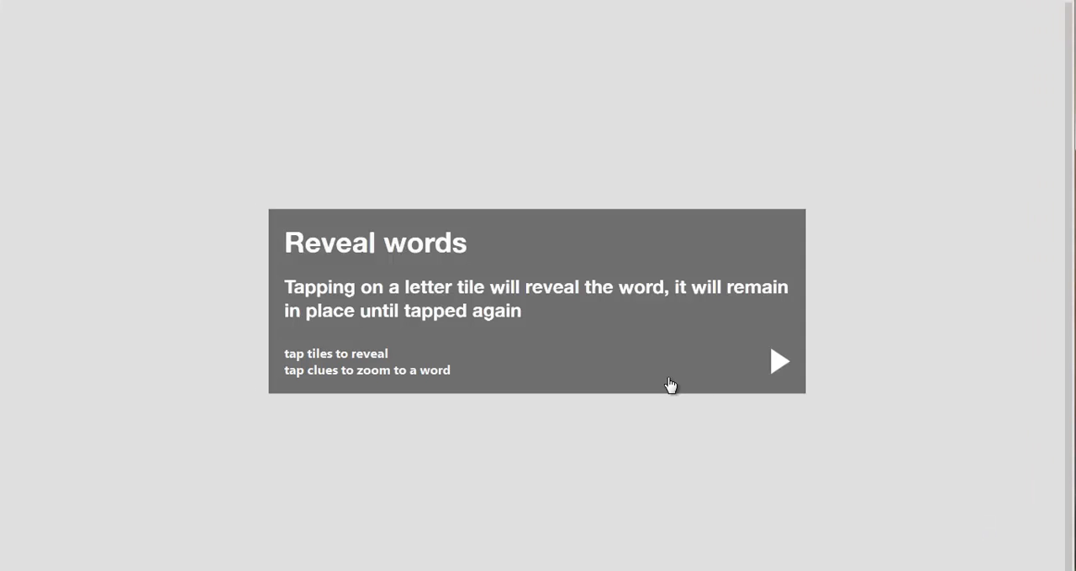
Step: Start the Reveal words crossword and reveal the words sodium, iron and silver
click(771, 377)
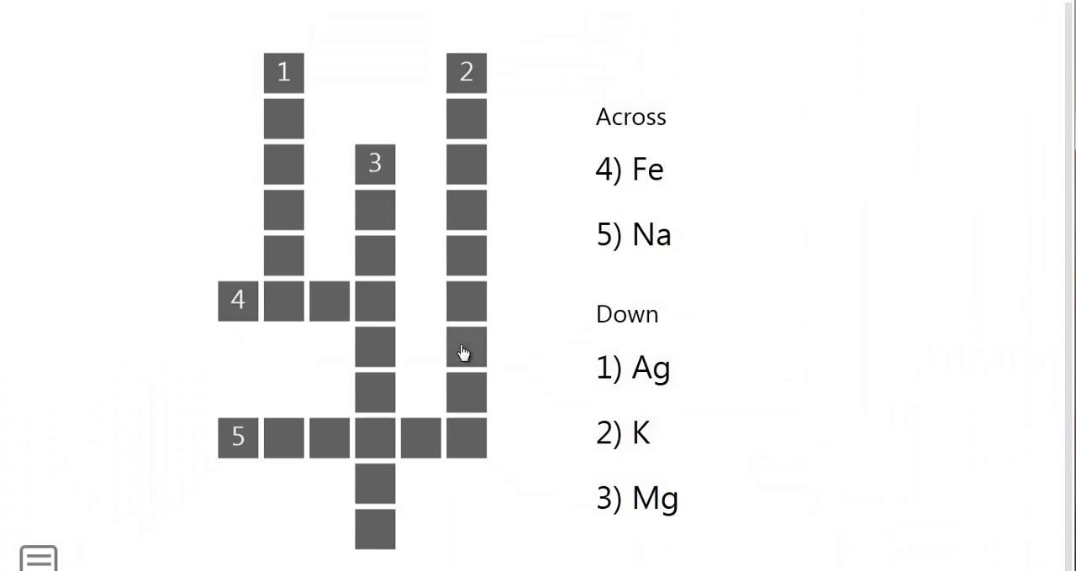
click(235, 440)
text(sodium)
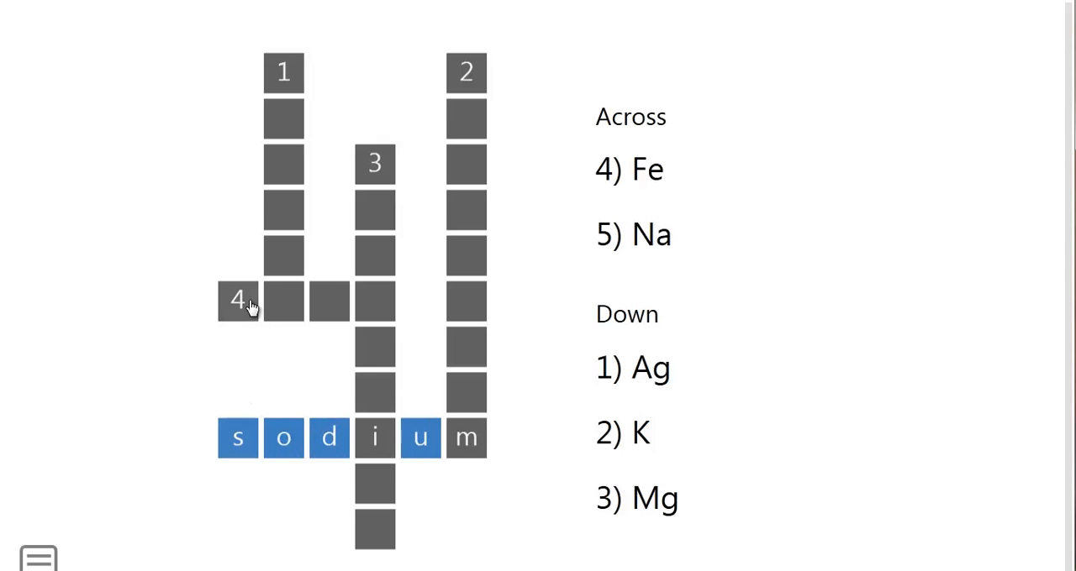
click(249, 303)
click(292, 74)
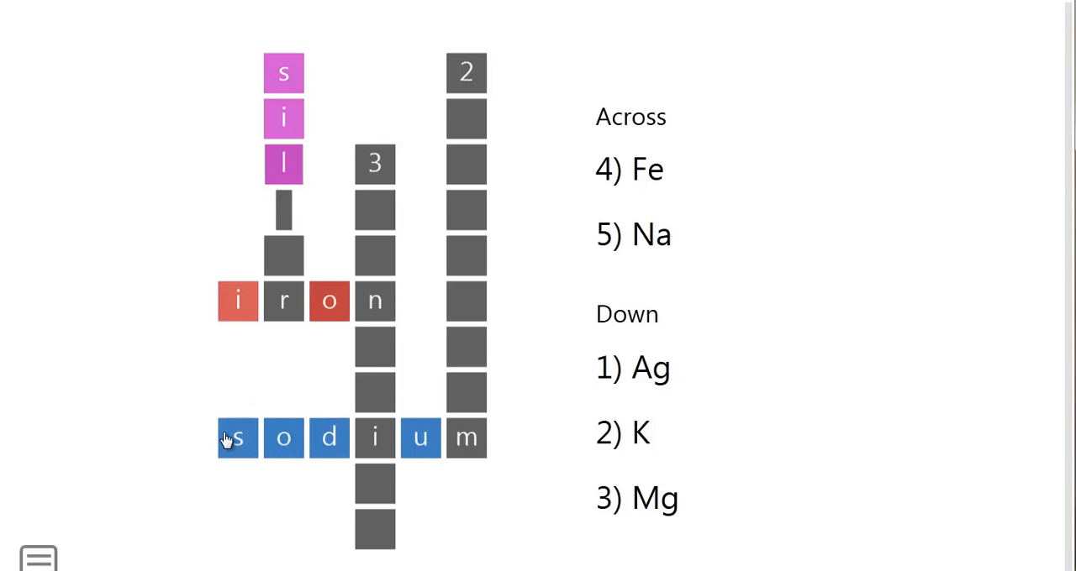
Step: Exit the crossword game and start sharing the activity with the community
click(37, 562)
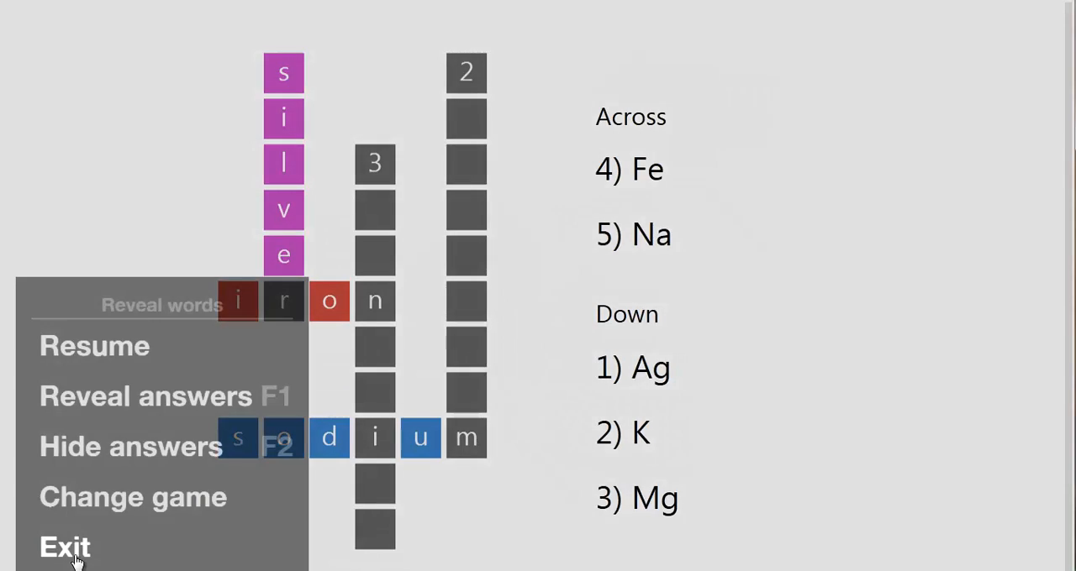
click(72, 555)
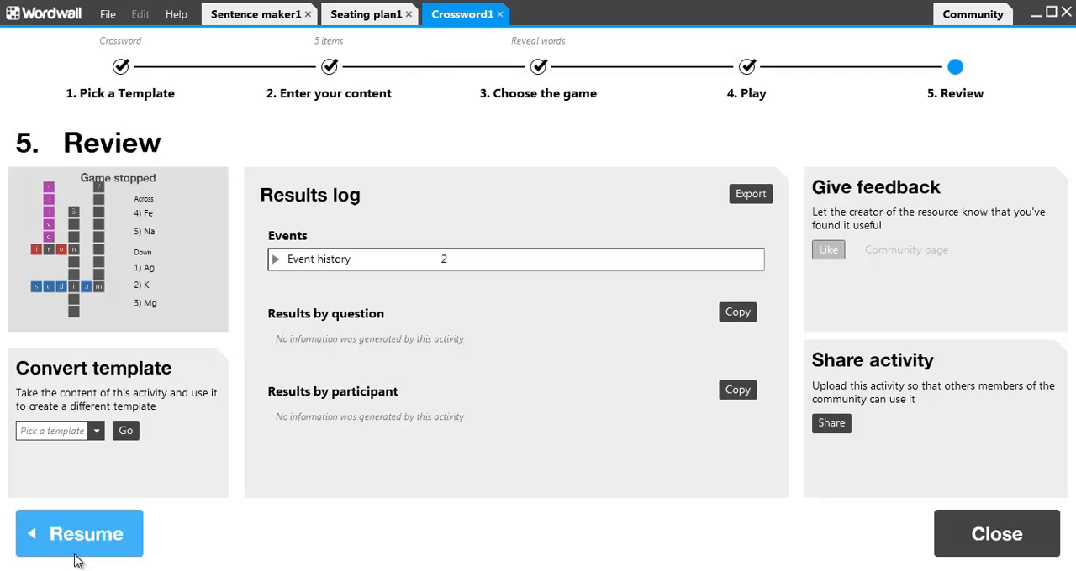
click(108, 15)
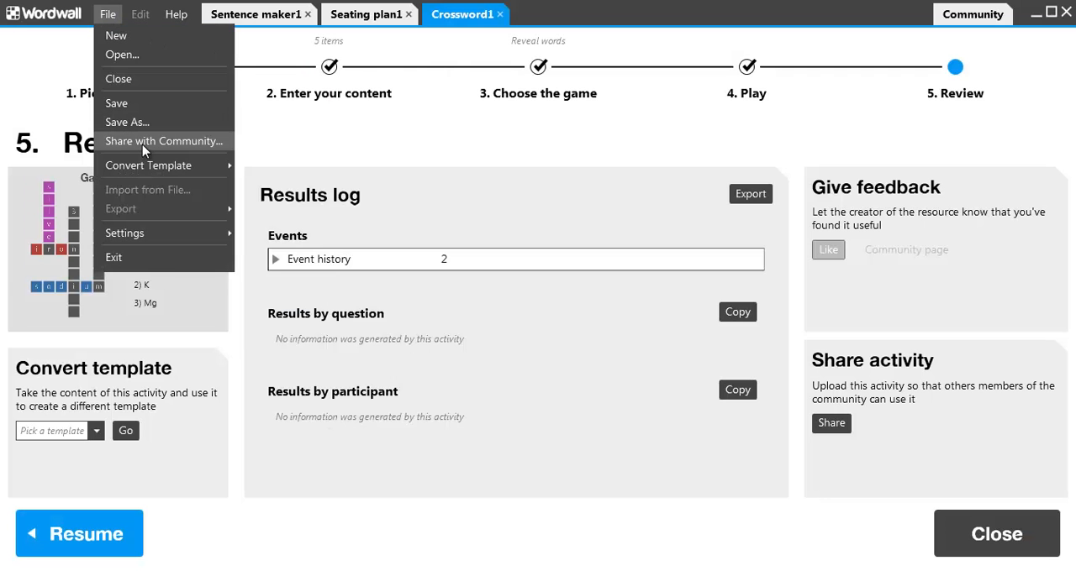
click(142, 142)
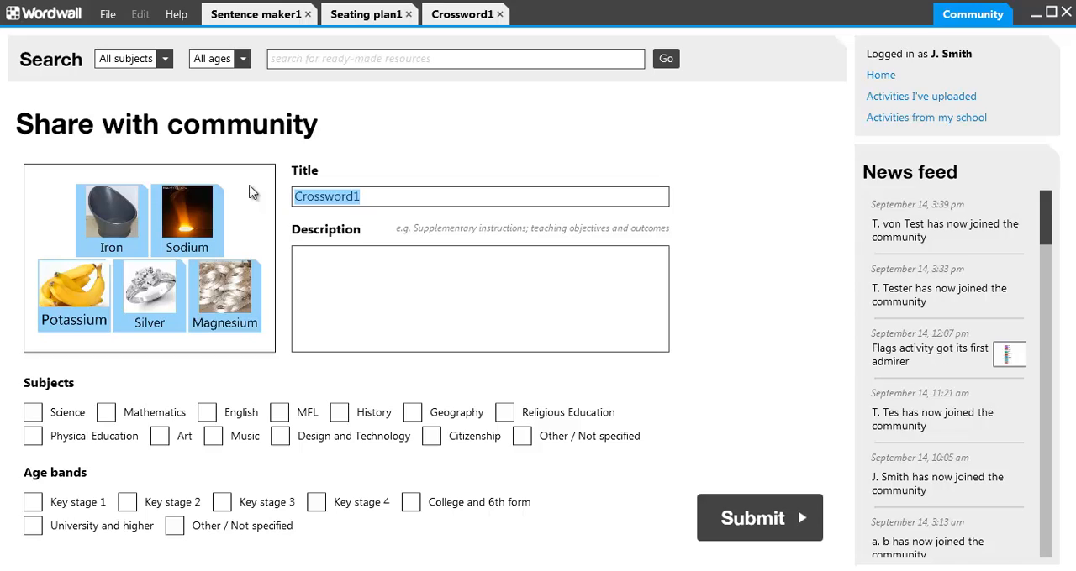
Step: Title the shared activity "Metals resource" and describe it as "What are chemical symbols for these metals?"
text(Metals res)
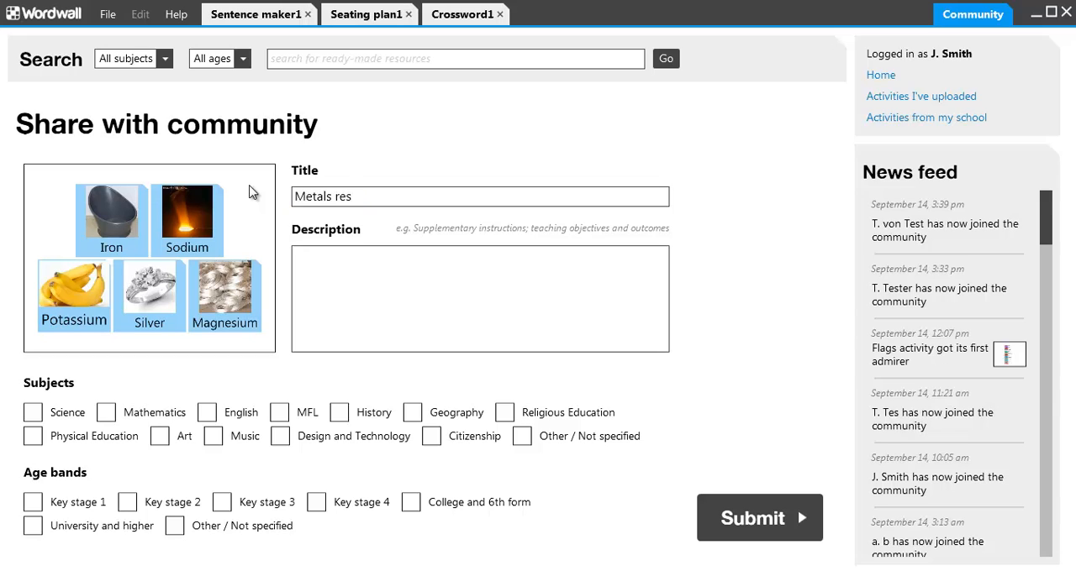
text(ource)
click(395, 307)
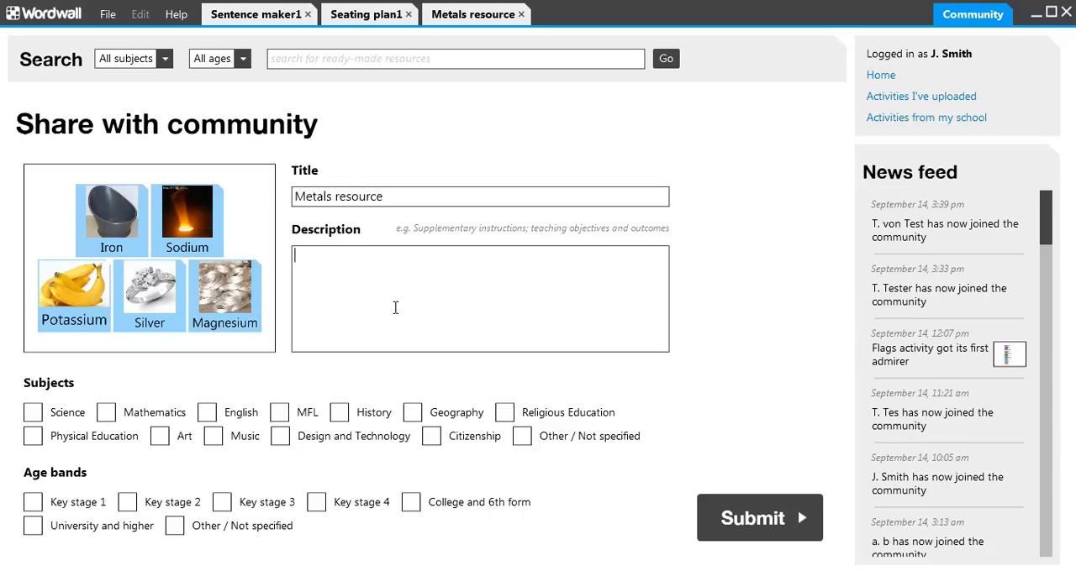
text(What are chemical)
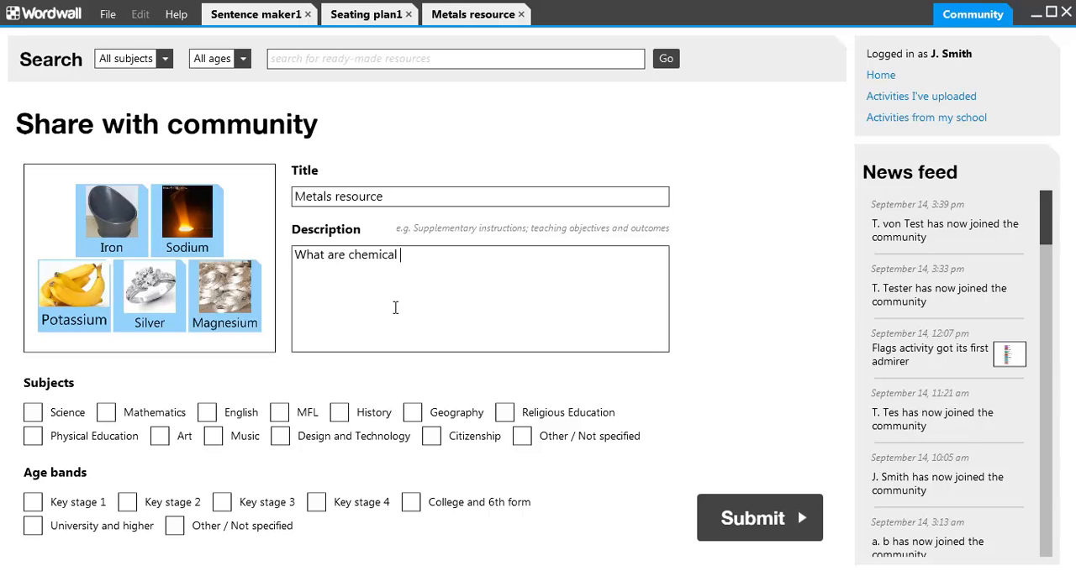
text( symbols for these metals?)
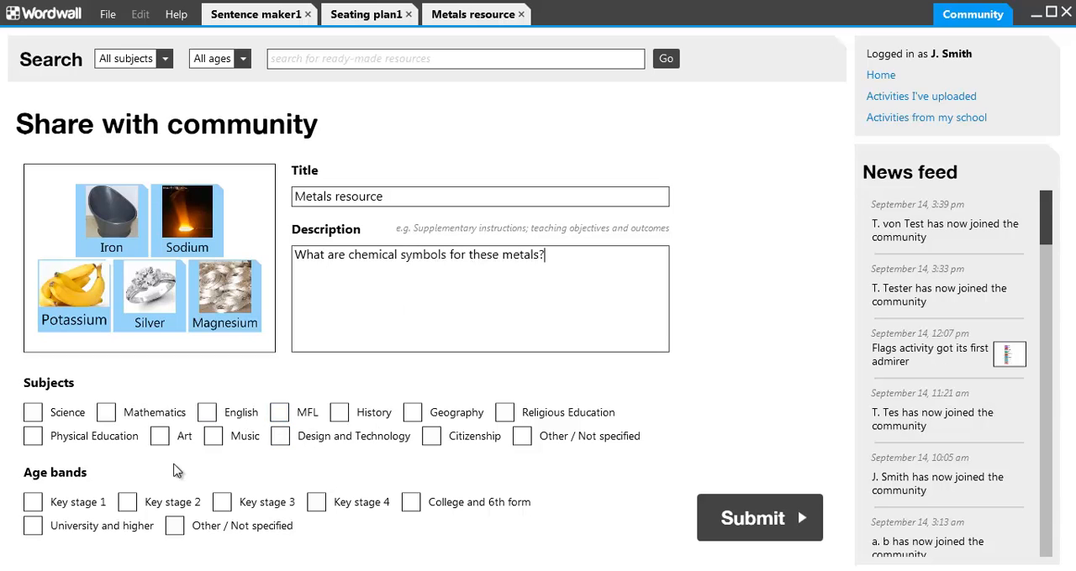
Step: Assign the Science subject and the Key stage 3 and Key stage 4 age bands, and submit the shared activity
click(33, 412)
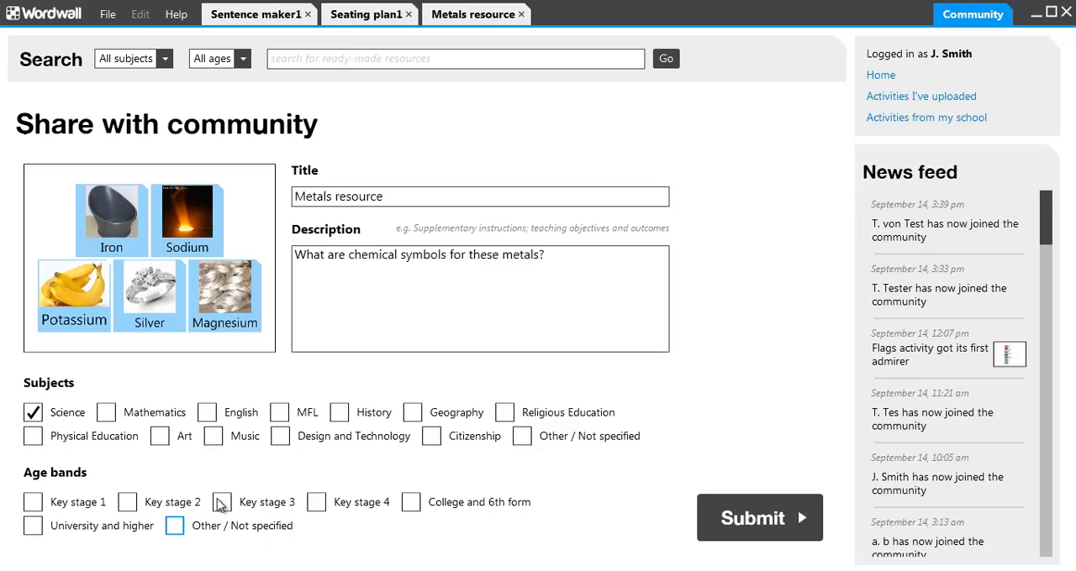
click(316, 504)
click(777, 528)
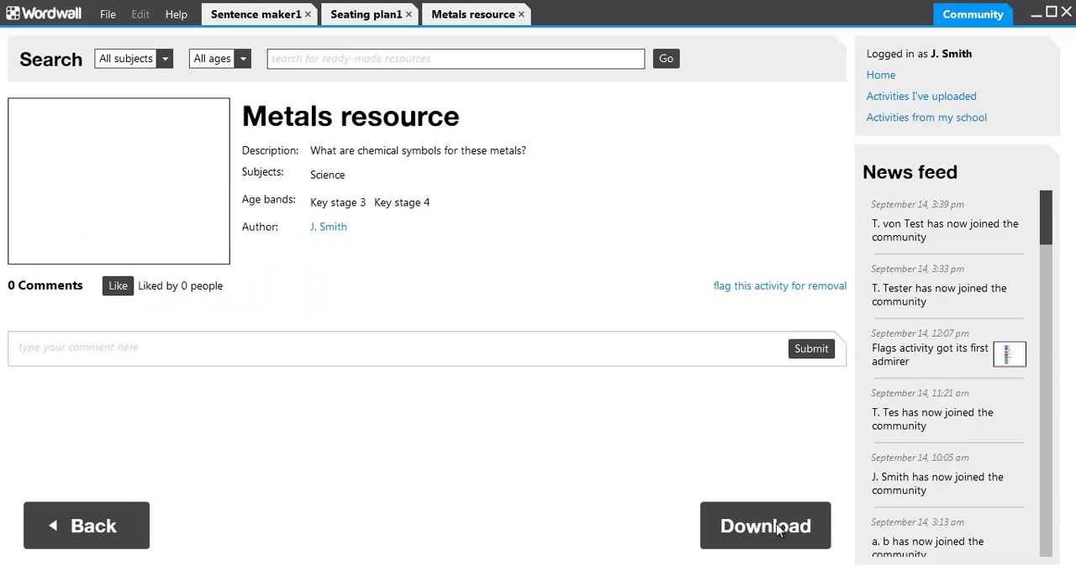
Step: Search the community for "flags" and open the Flags activity with the coloured matching list
click(381, 64)
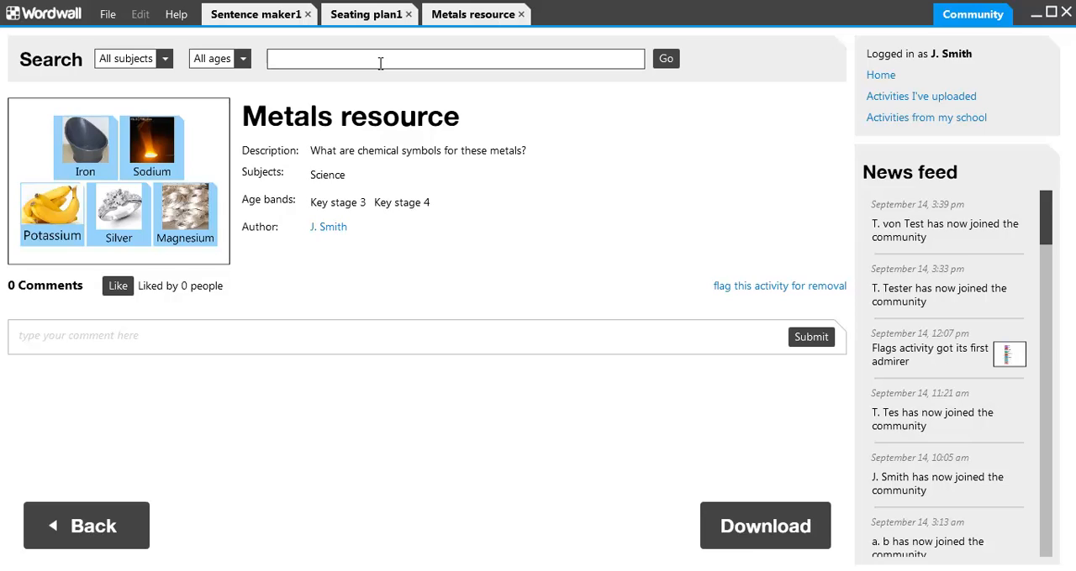
text(flags)
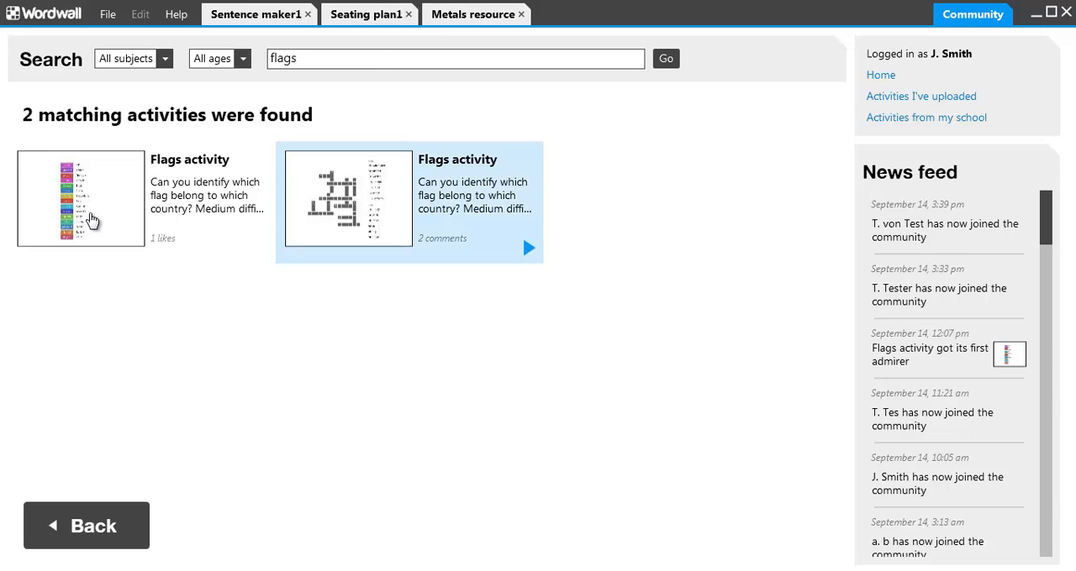
click(85, 217)
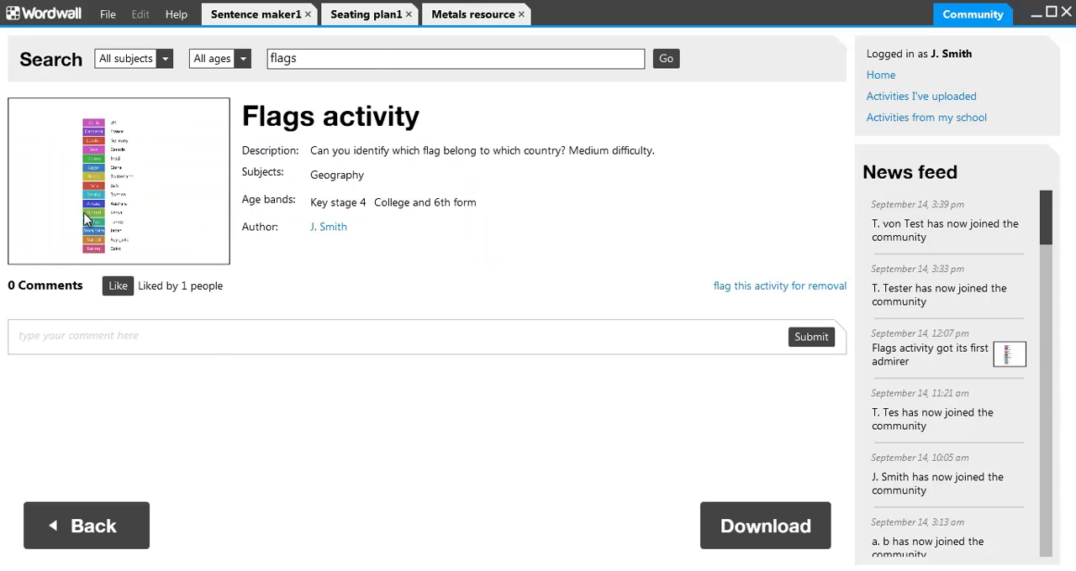
Step: Like the Flags activity and submit the comment "great flags resource!"
click(121, 288)
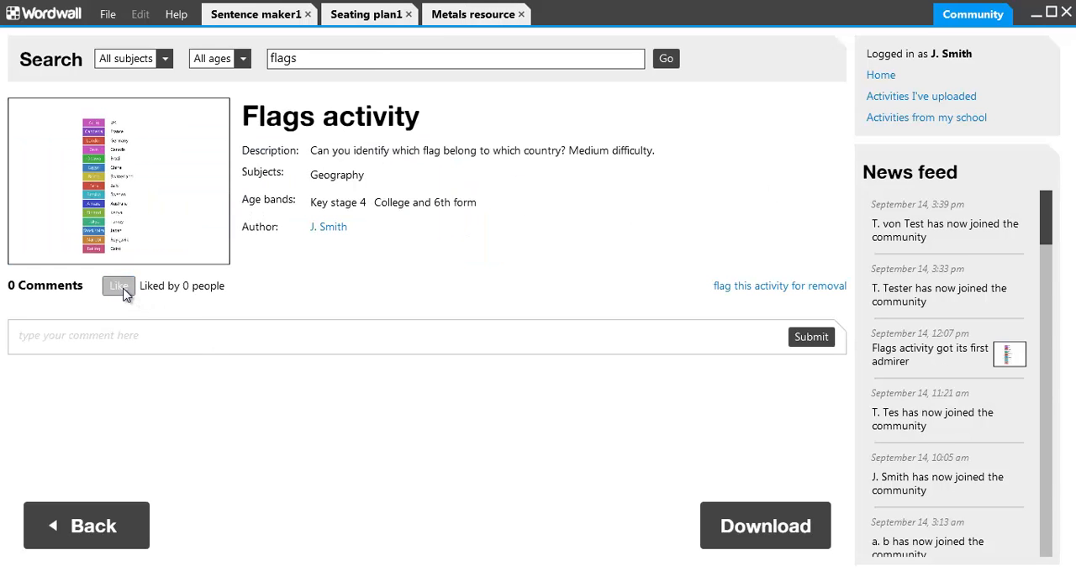
click(154, 339)
text(great flags resource!)
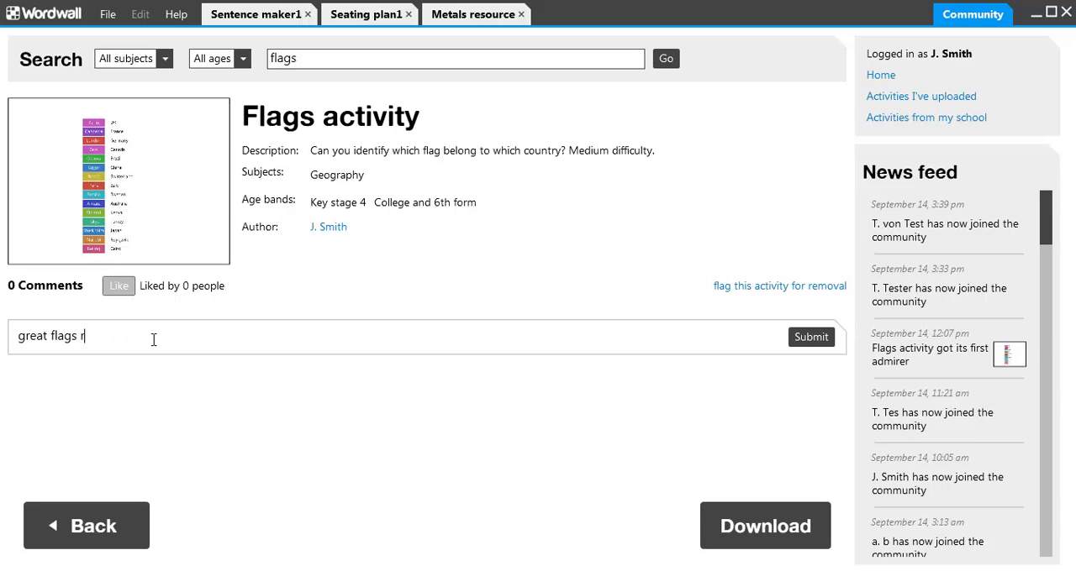
click(810, 338)
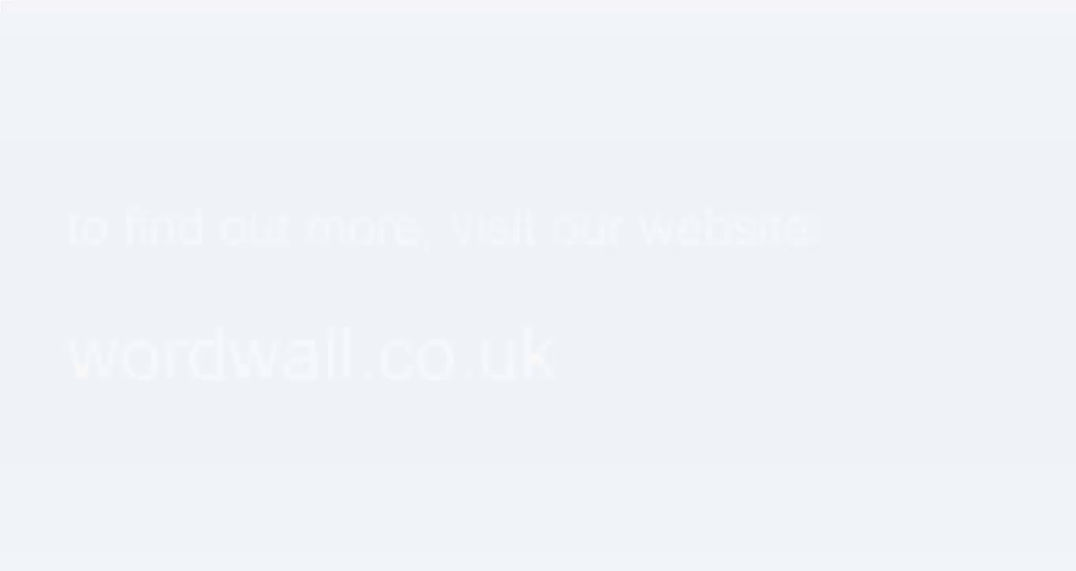